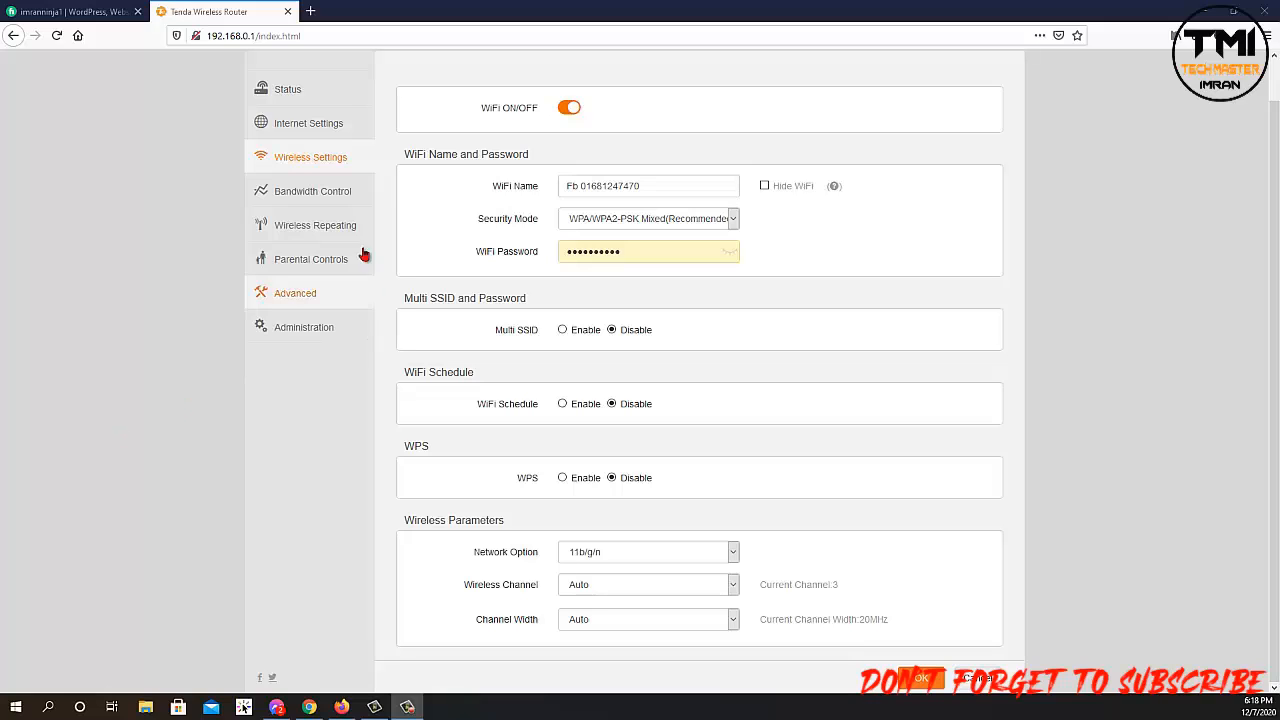
Show Bandwidth Control with four devices; OPPO-A3s and Galaxy-J4 are capped at 128.00KB/s down, 32.00KB/s up.
click(312, 192)
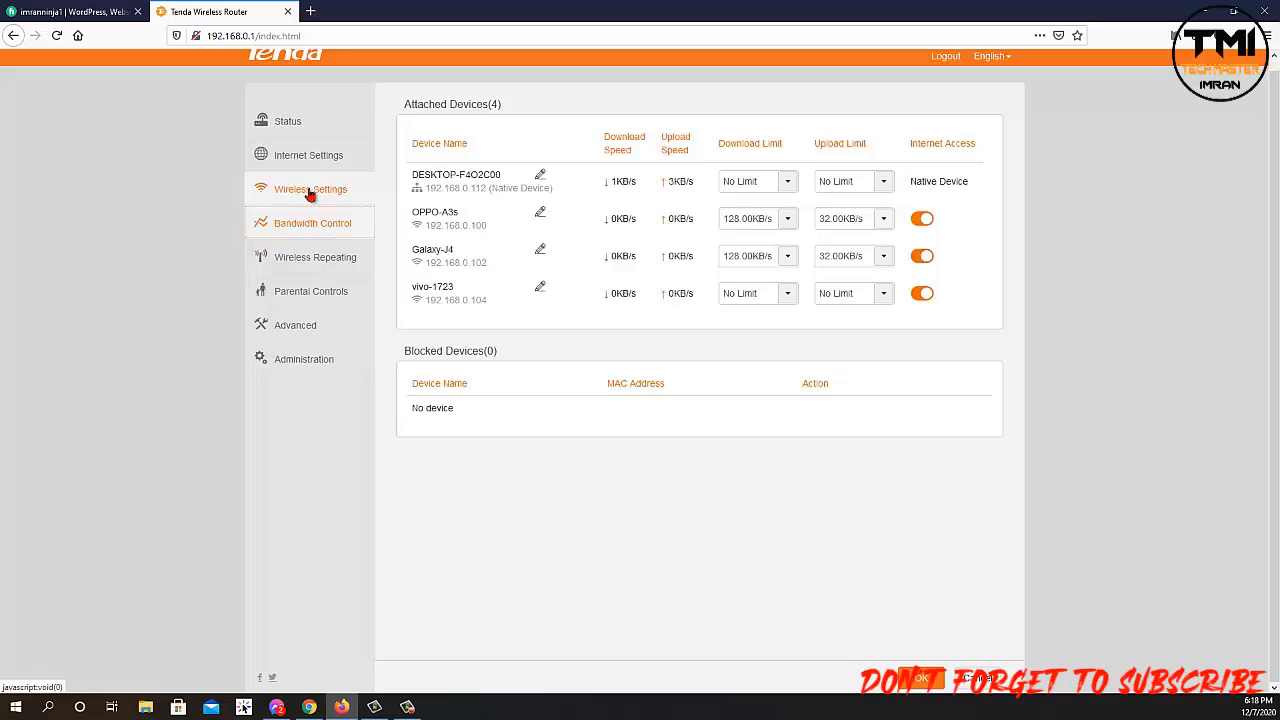
scroll(997, 177, up, 1)
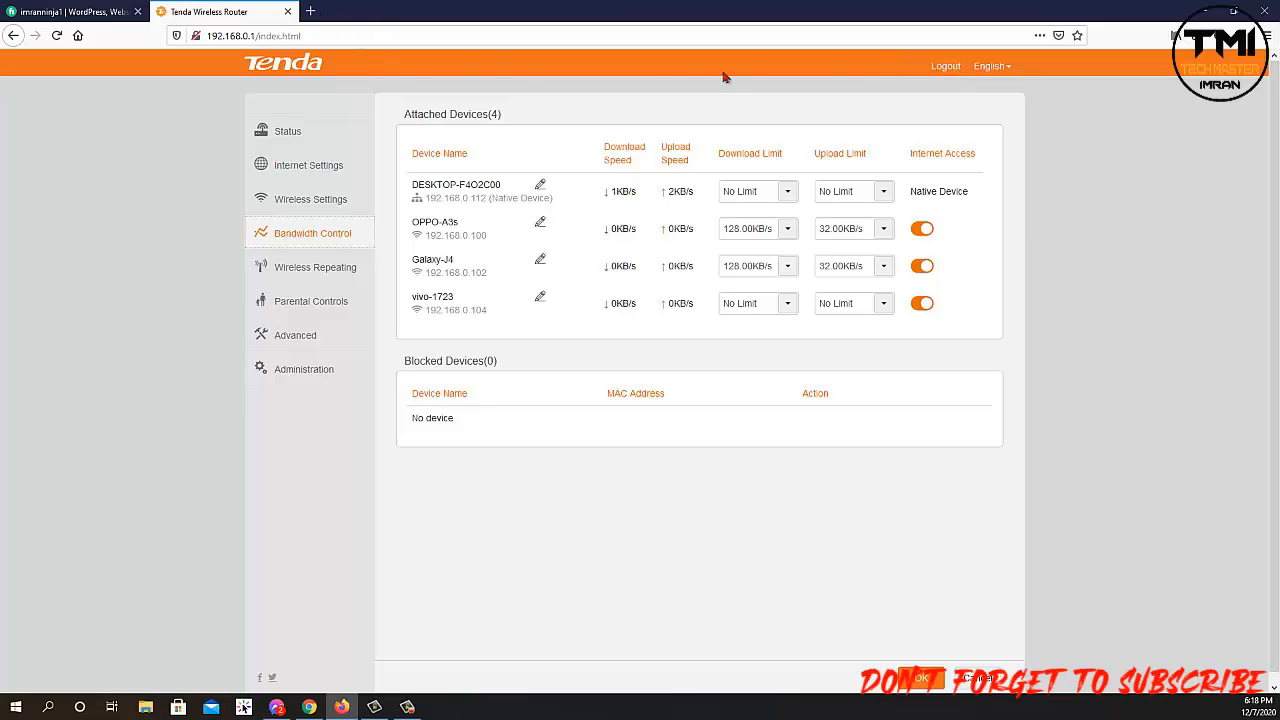
Close the router tab and reload the router admin at 192.168.0.1 in a new tab.
click(287, 11)
click(160, 11)
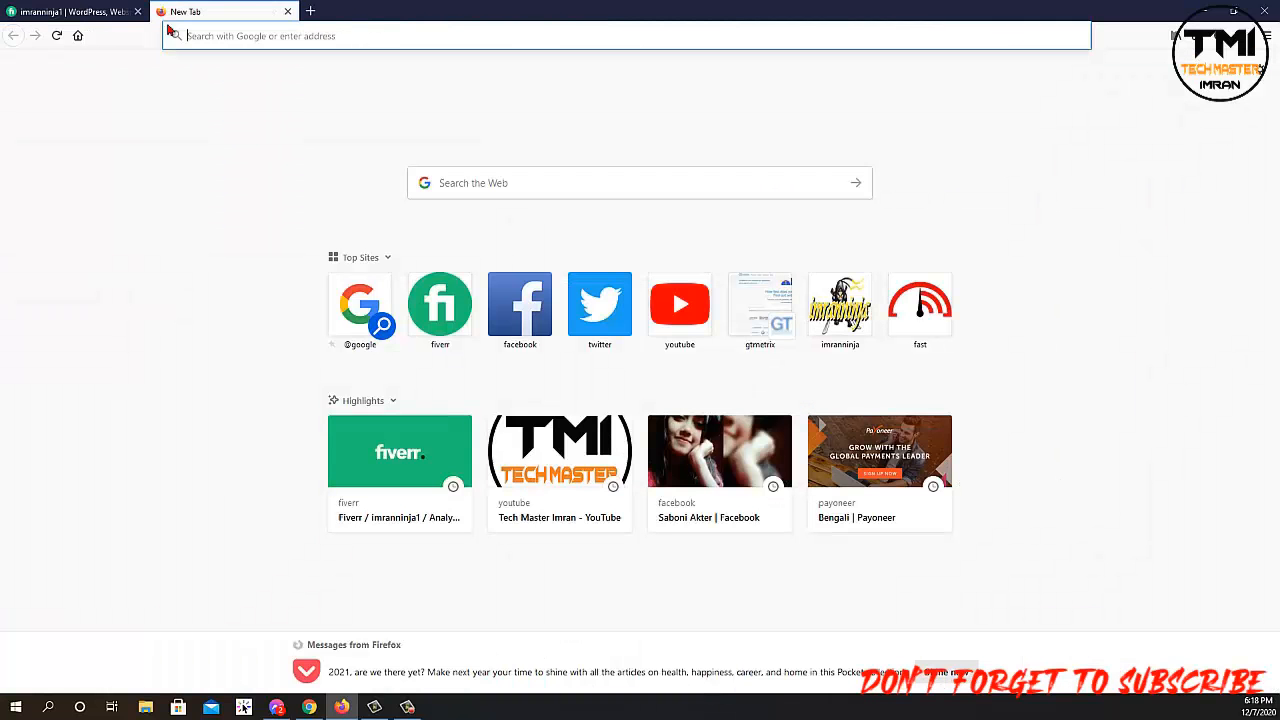
click(255, 38)
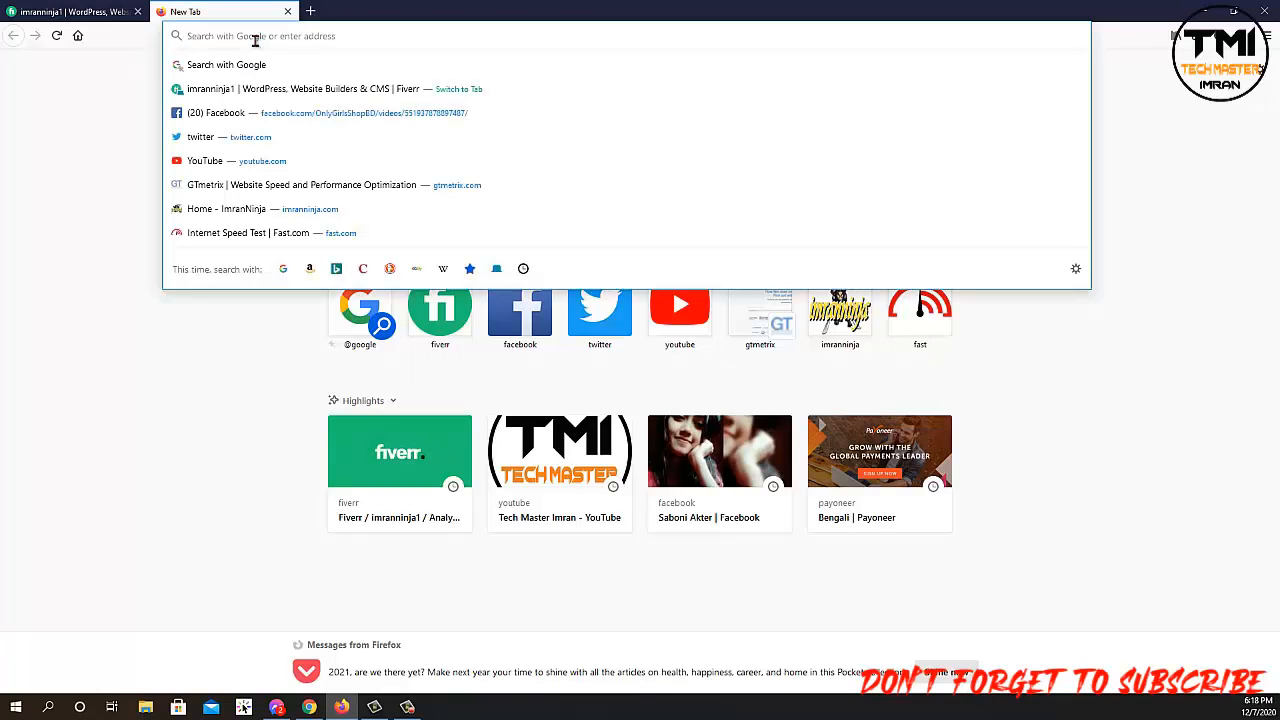
text(1)
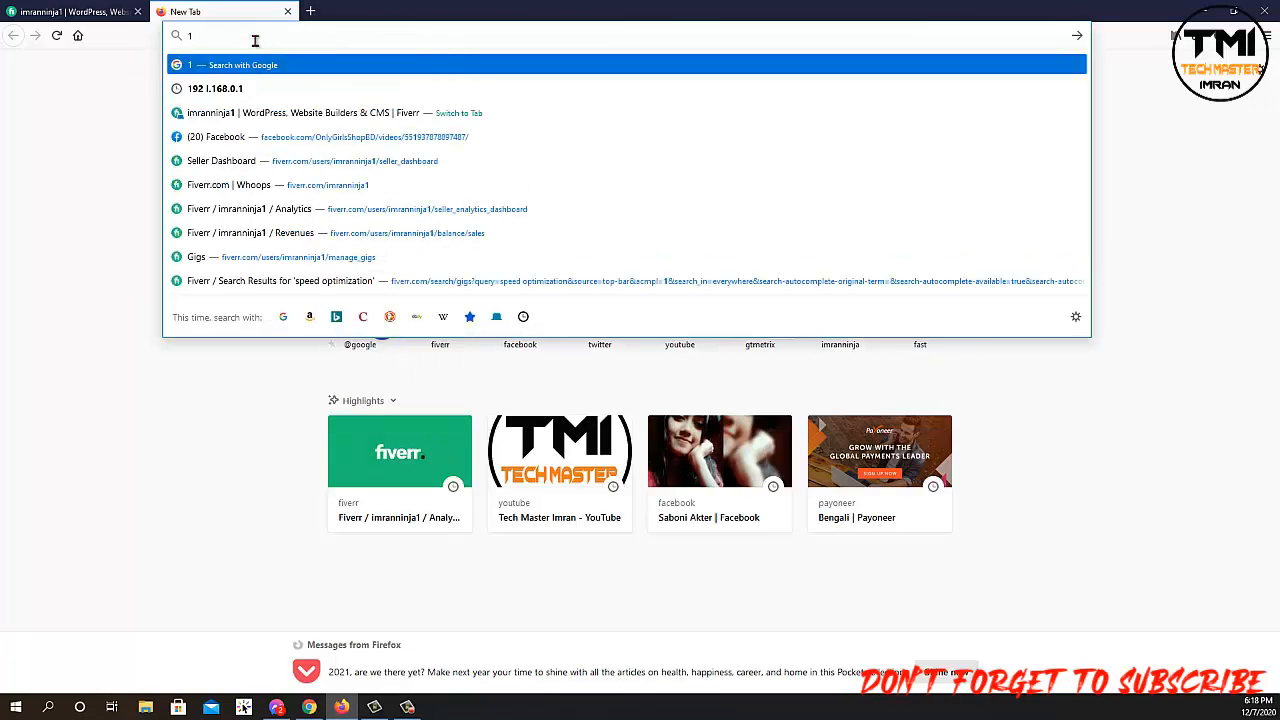
text(92)
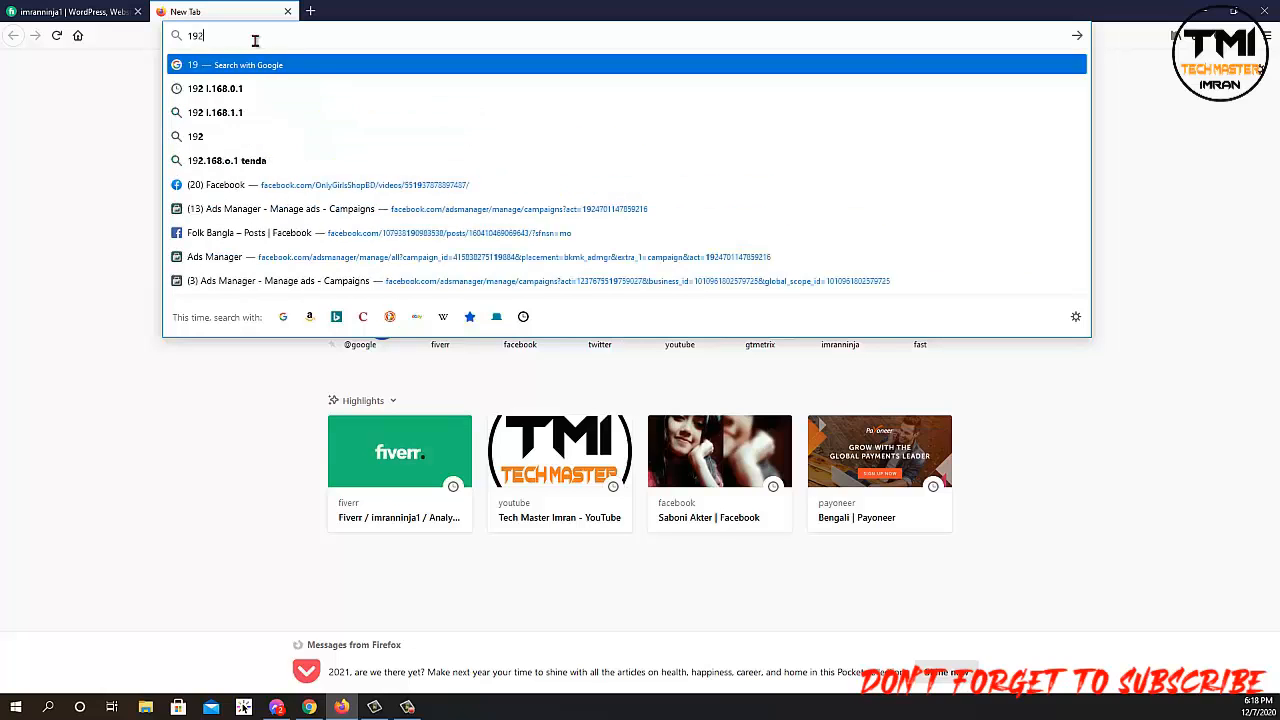
text(.1)
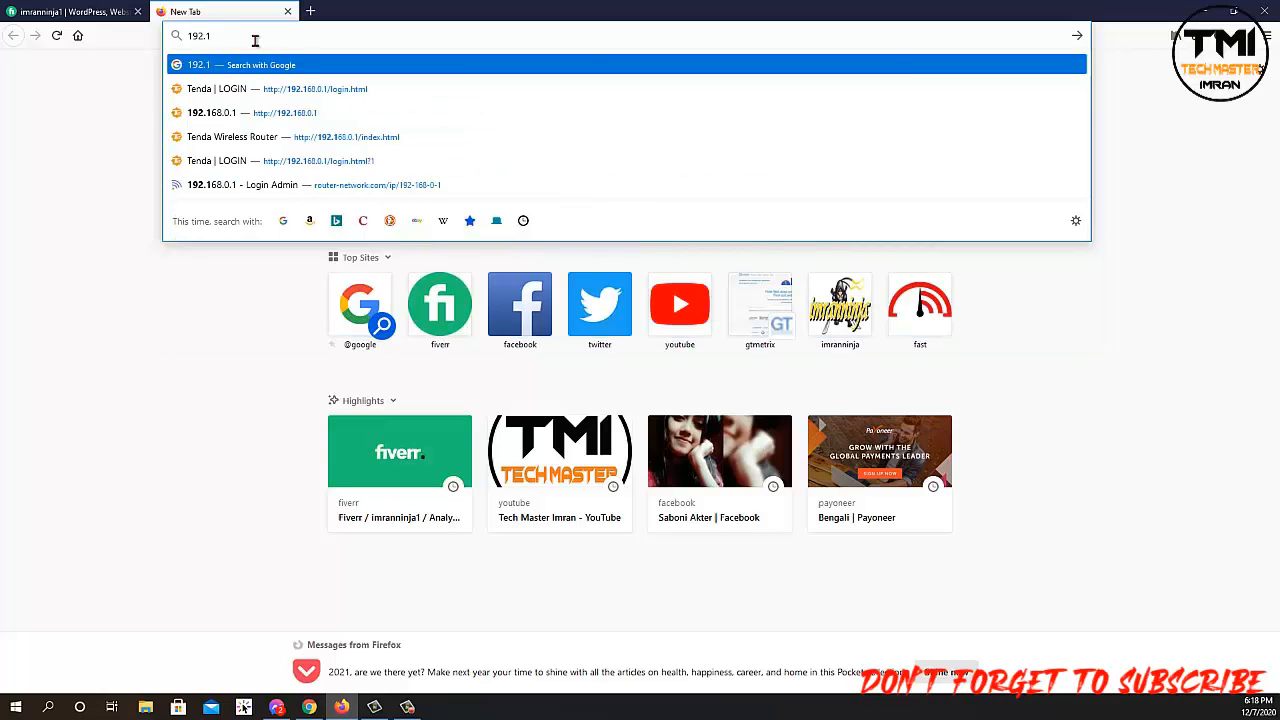
text(68)
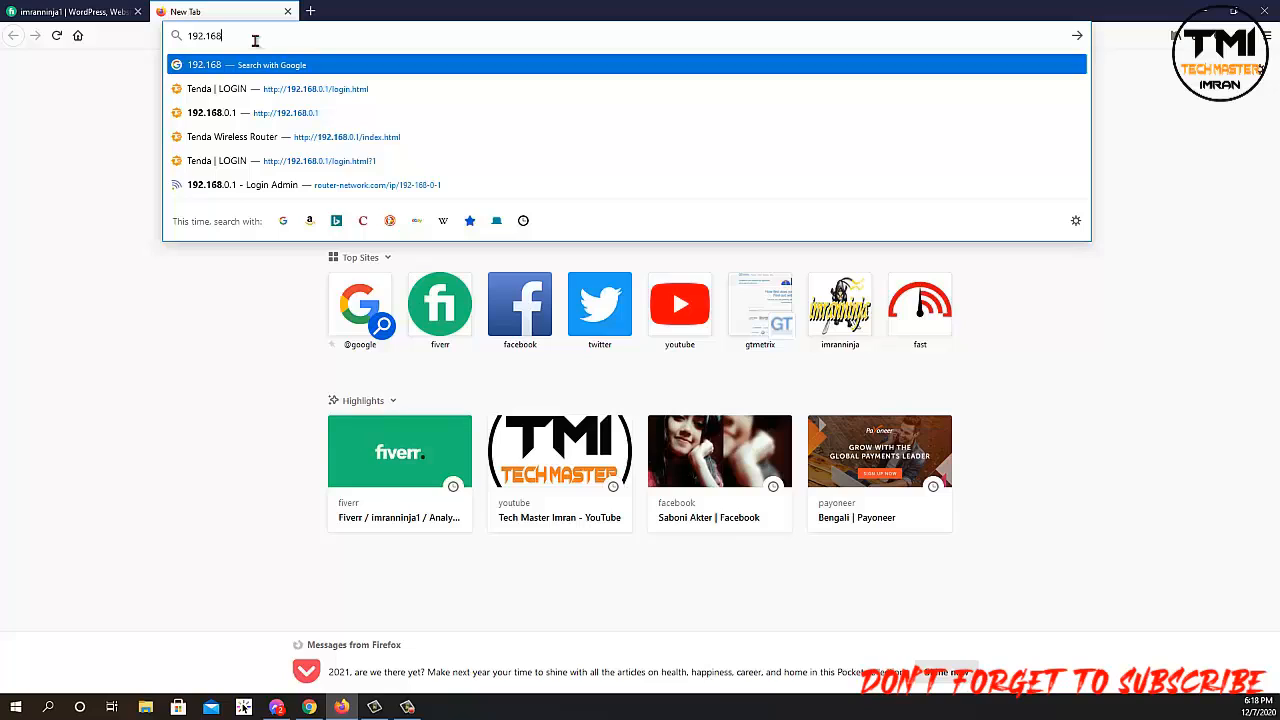
text(.0.1)
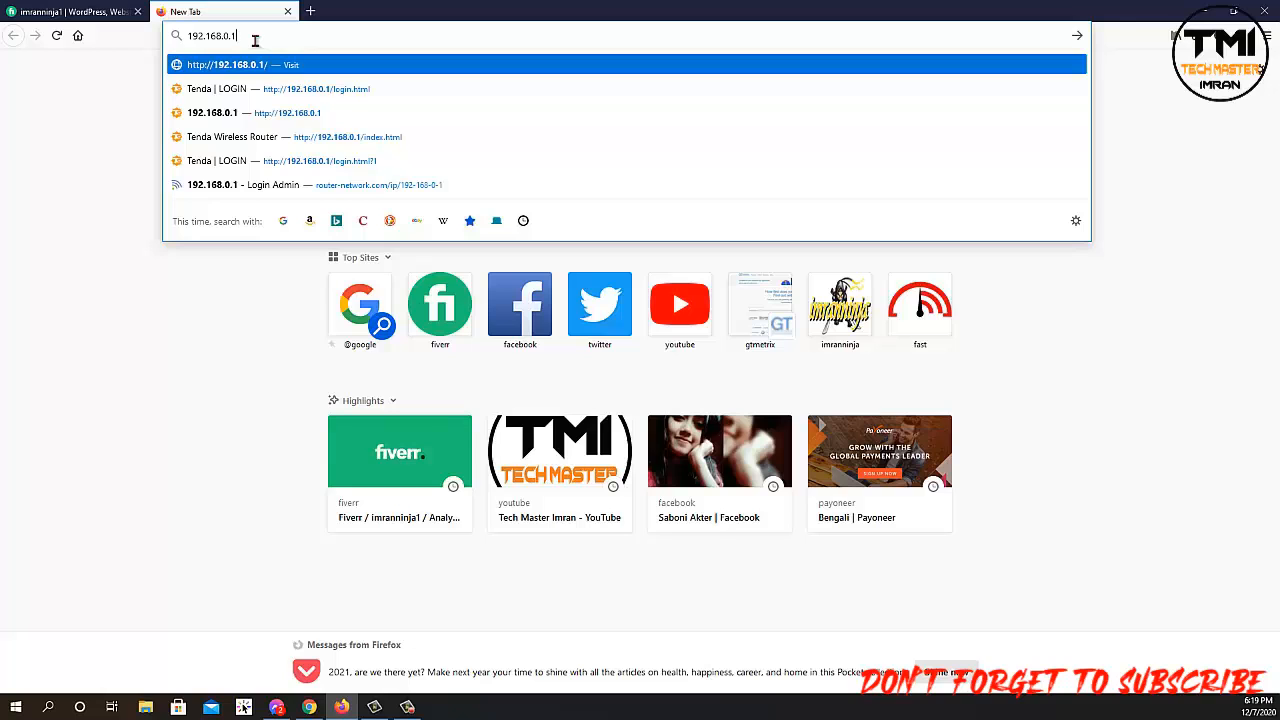
key(Return)
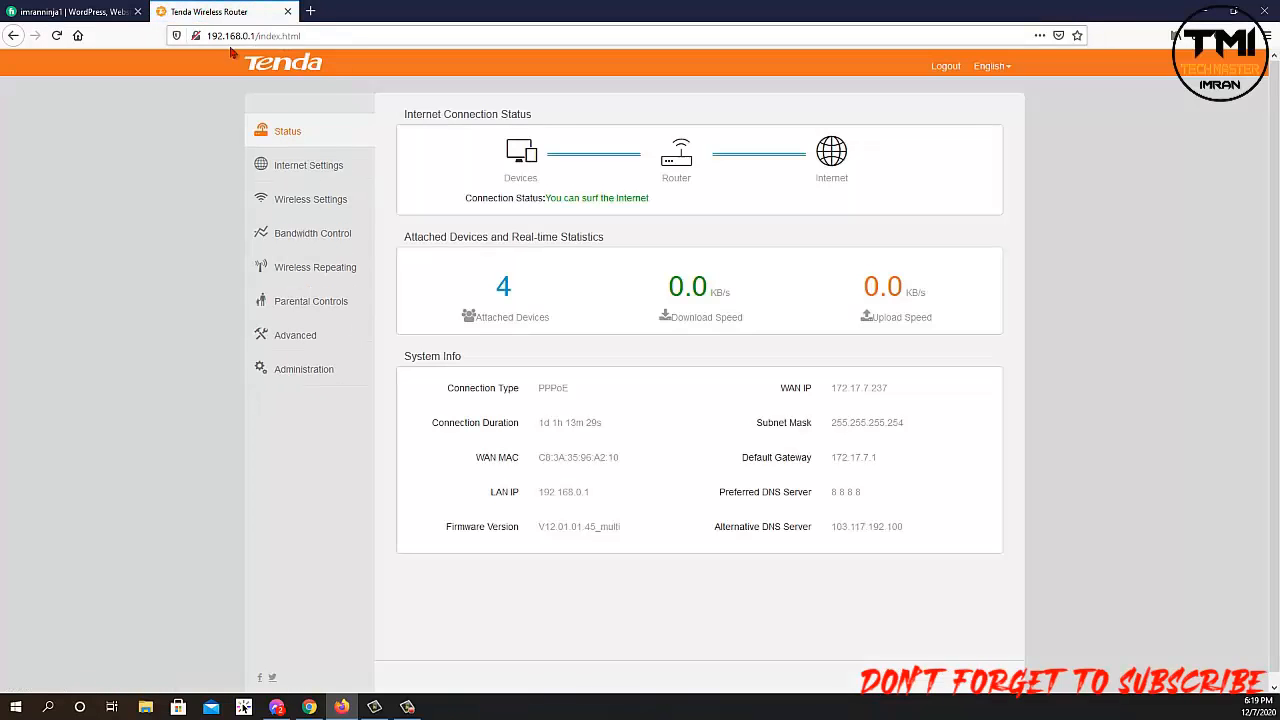
Log out of the router admin and load 162.168.0.1 in a new tab.
click(945, 68)
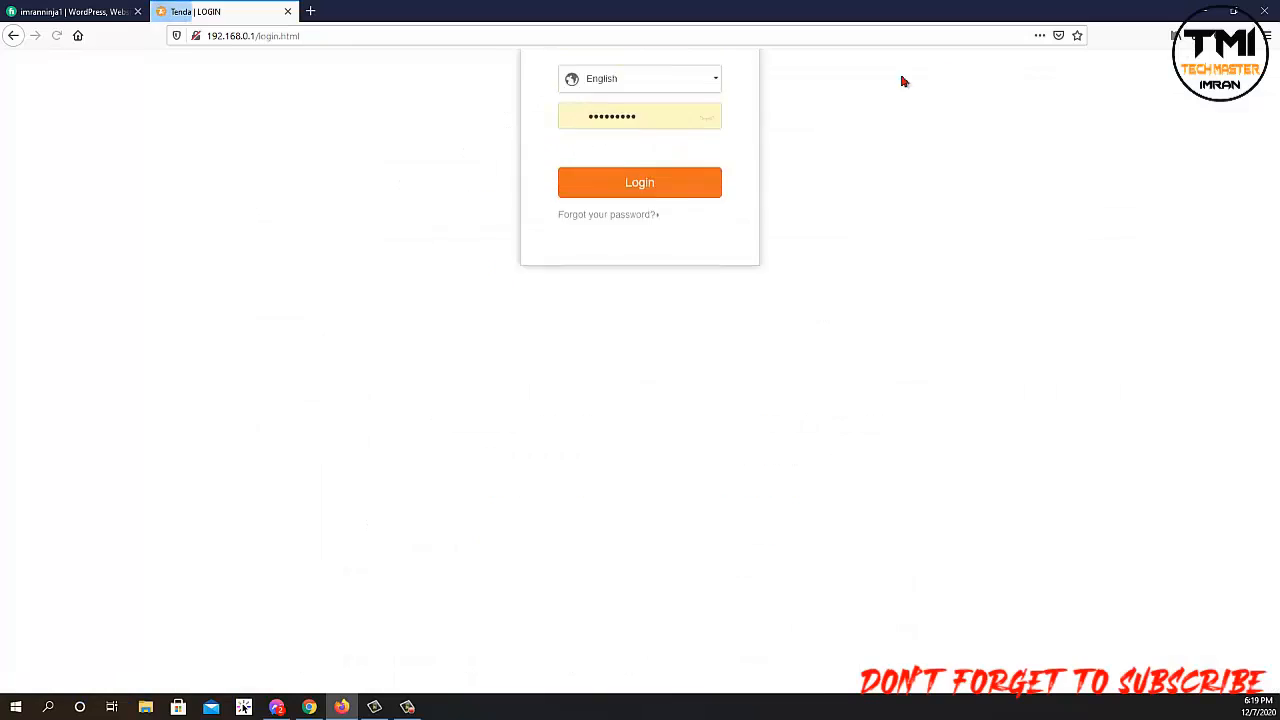
click(309, 10)
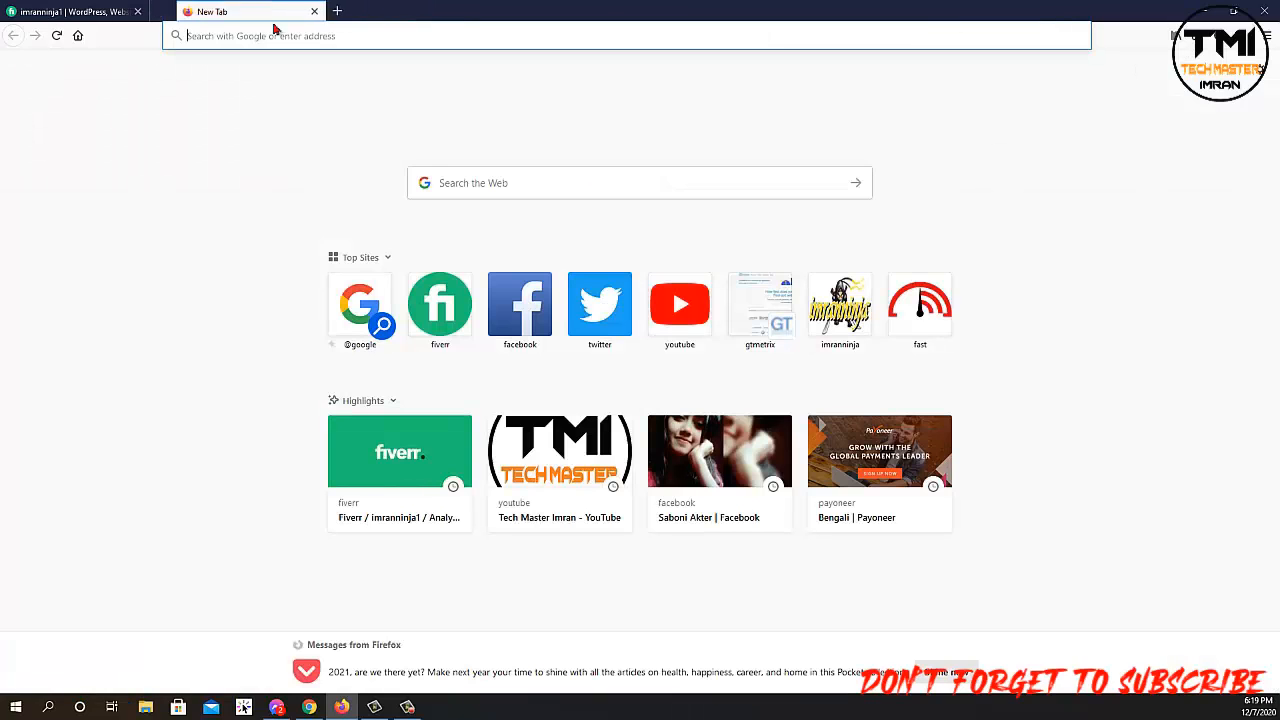
click(230, 35)
text(16)
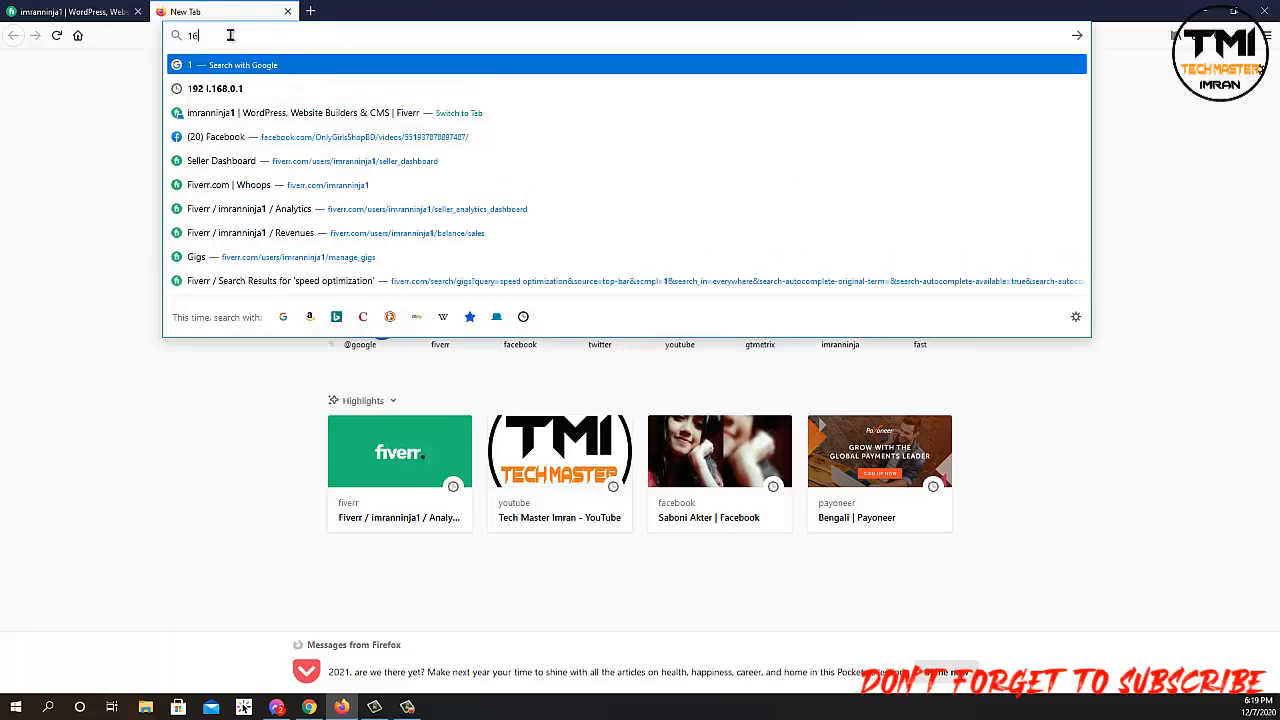
text(2)
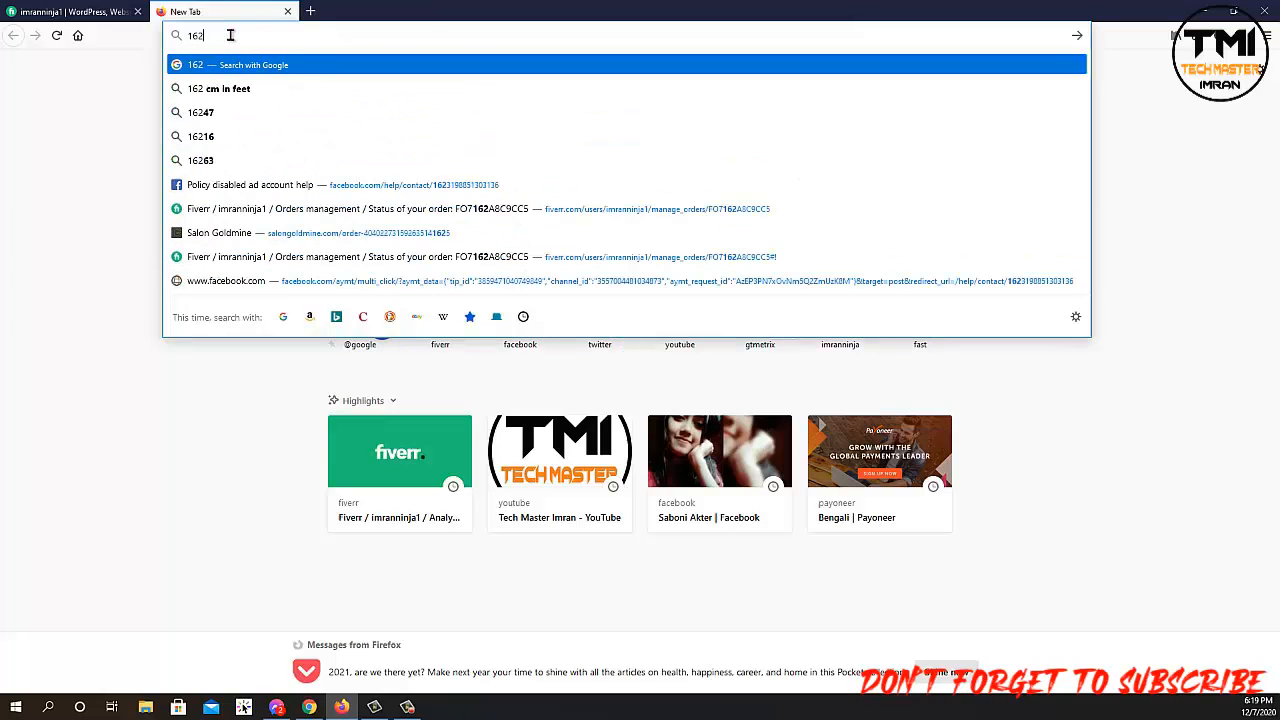
text(.168.)
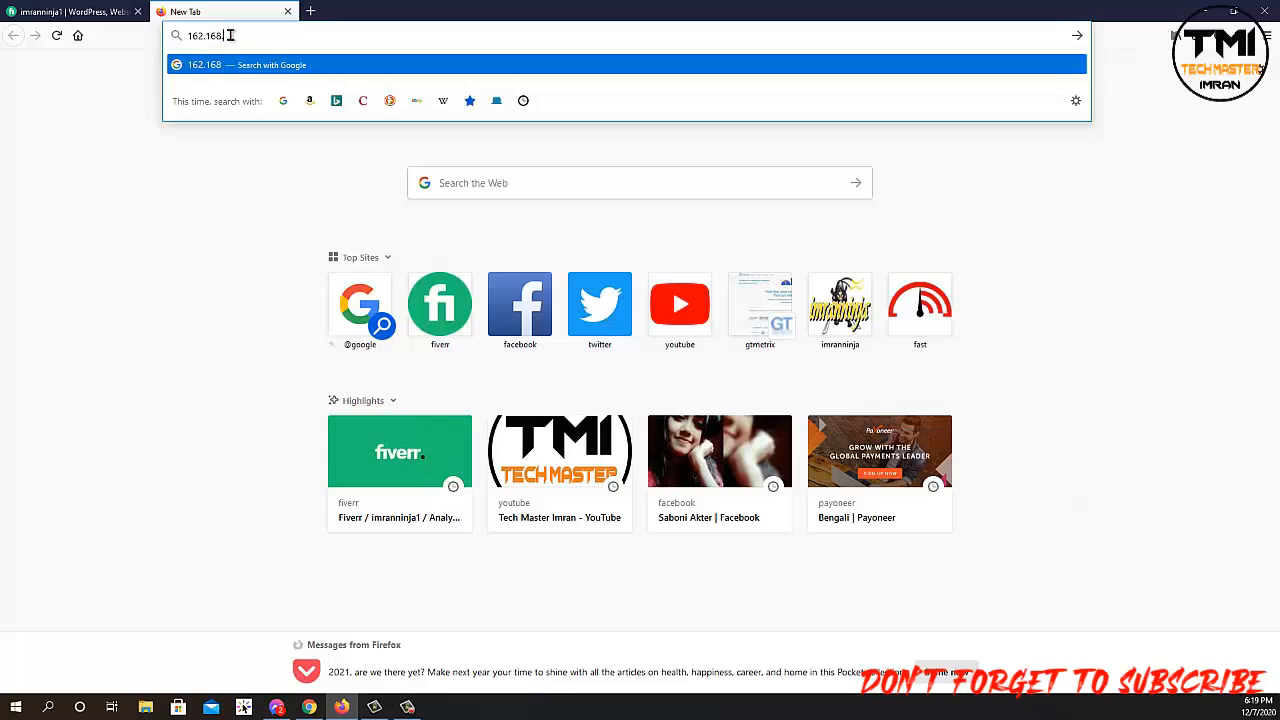
text(0.1)
key(Return)
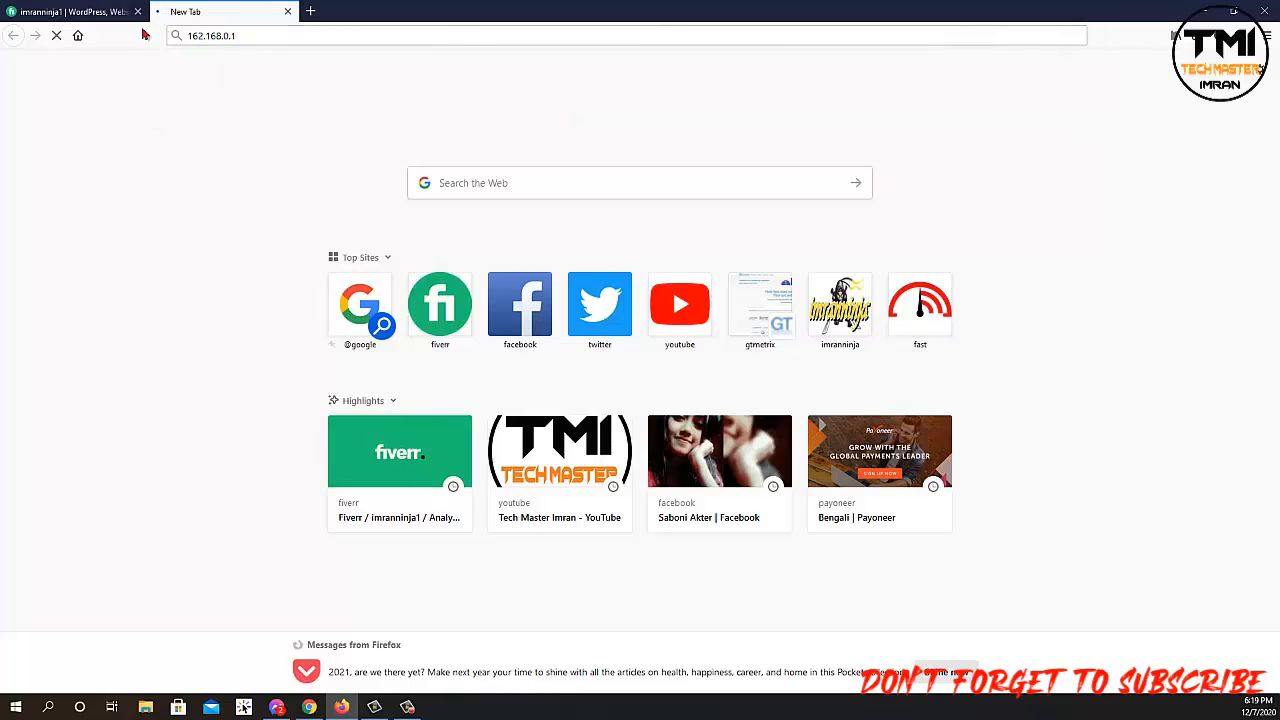
click(206, 37)
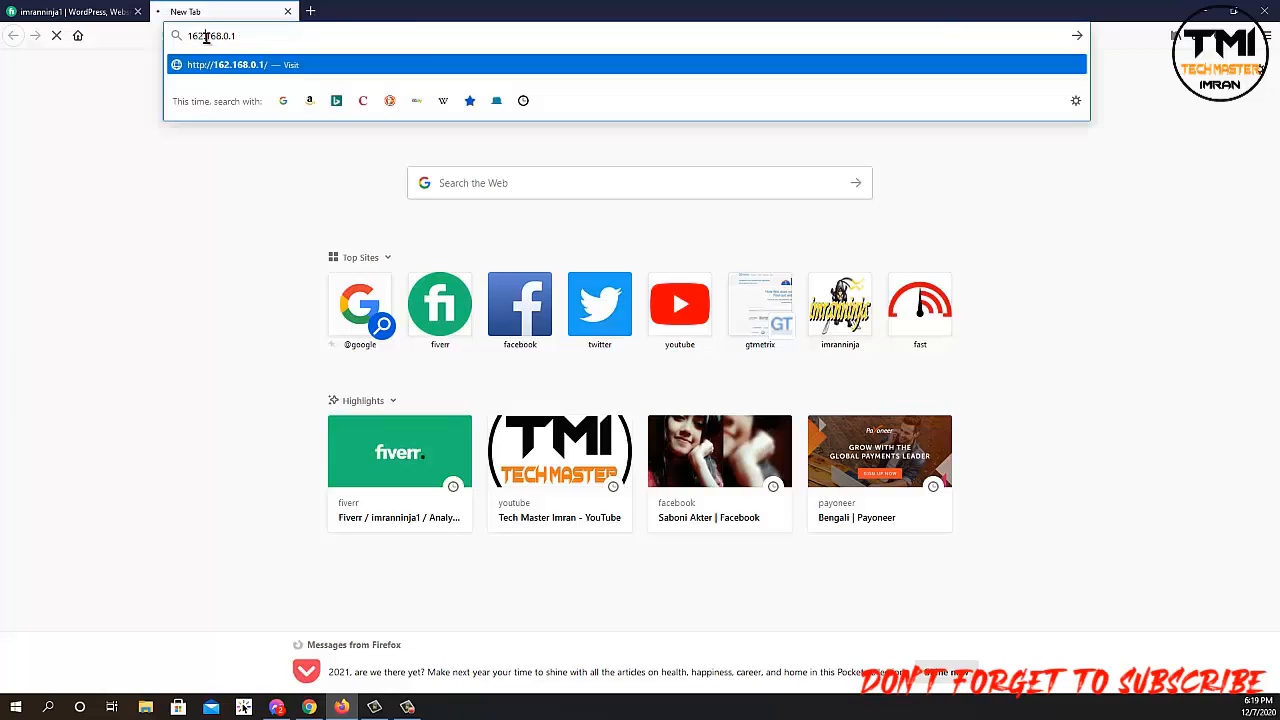
click(270, 37)
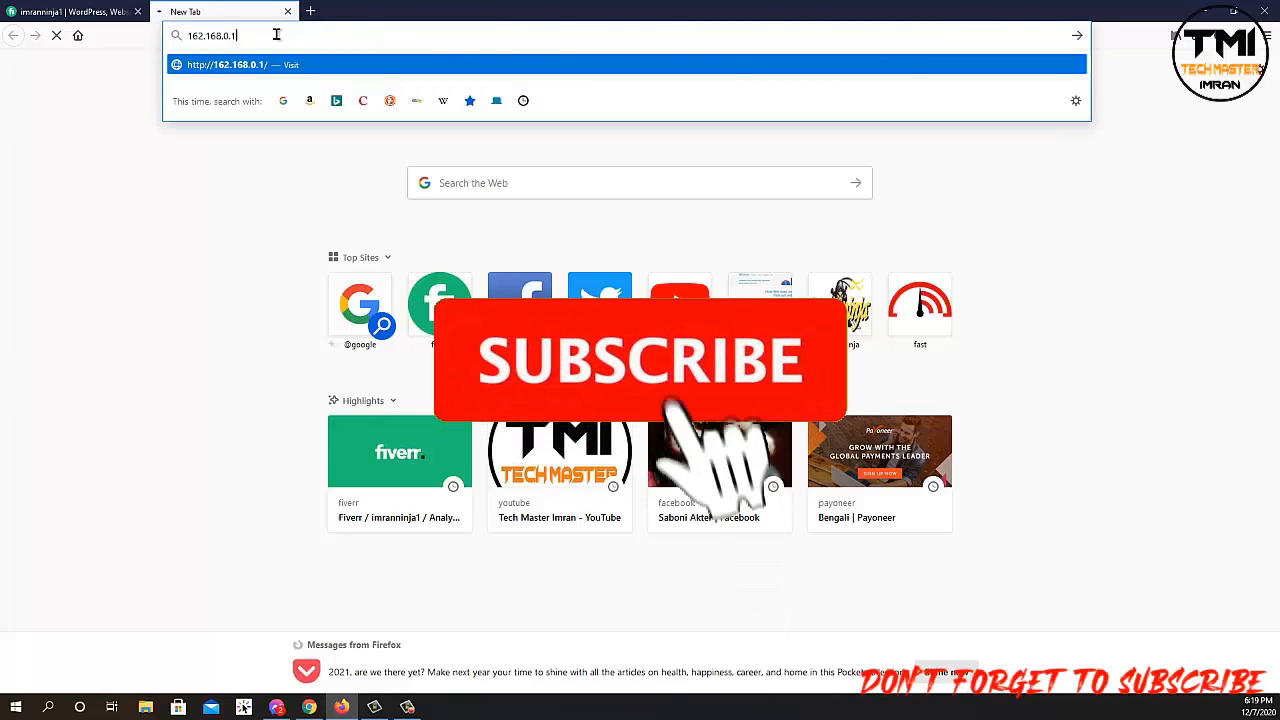
drag(251, 37, 189, 38)
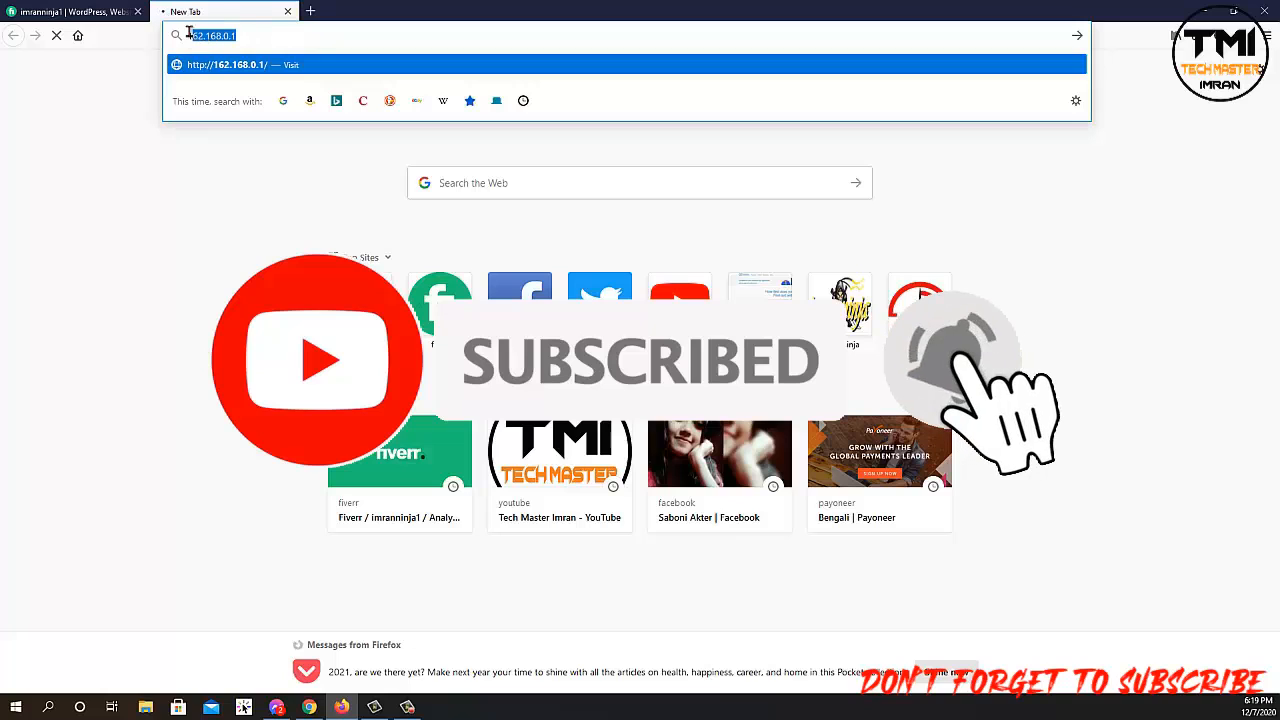
right_click(189, 38)
click(230, 84)
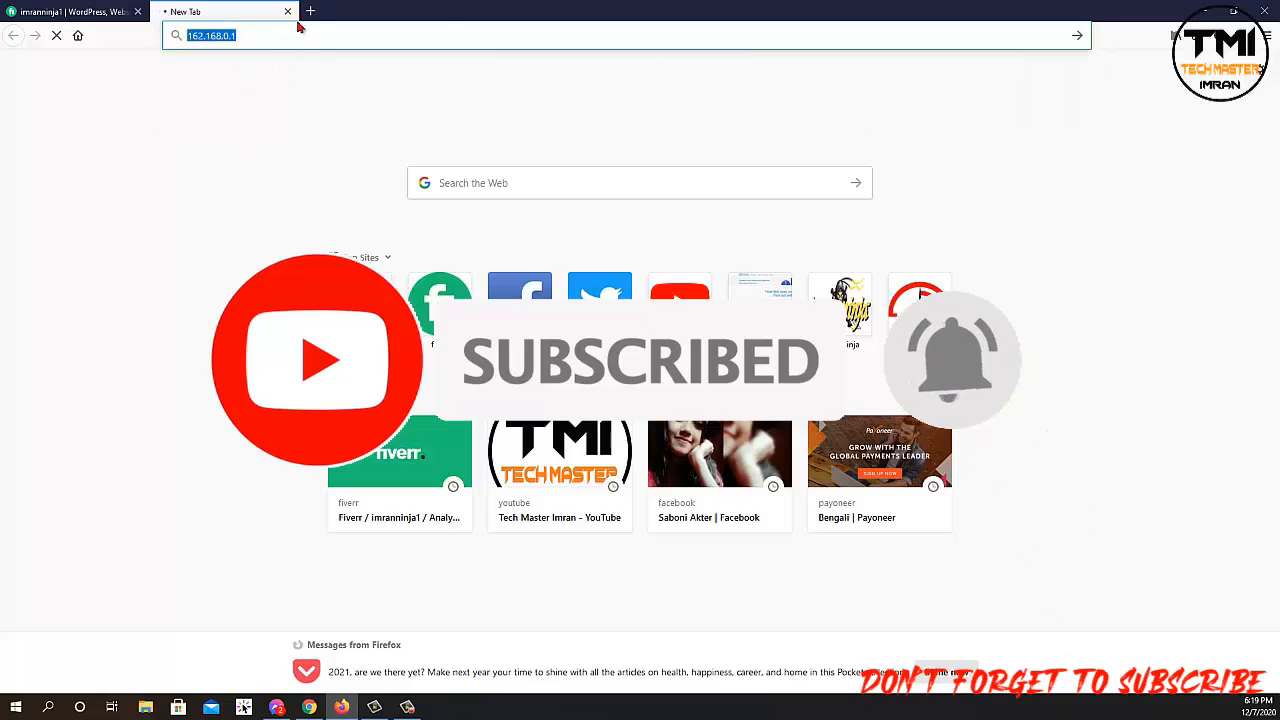
click(310, 12)
click(492, 183)
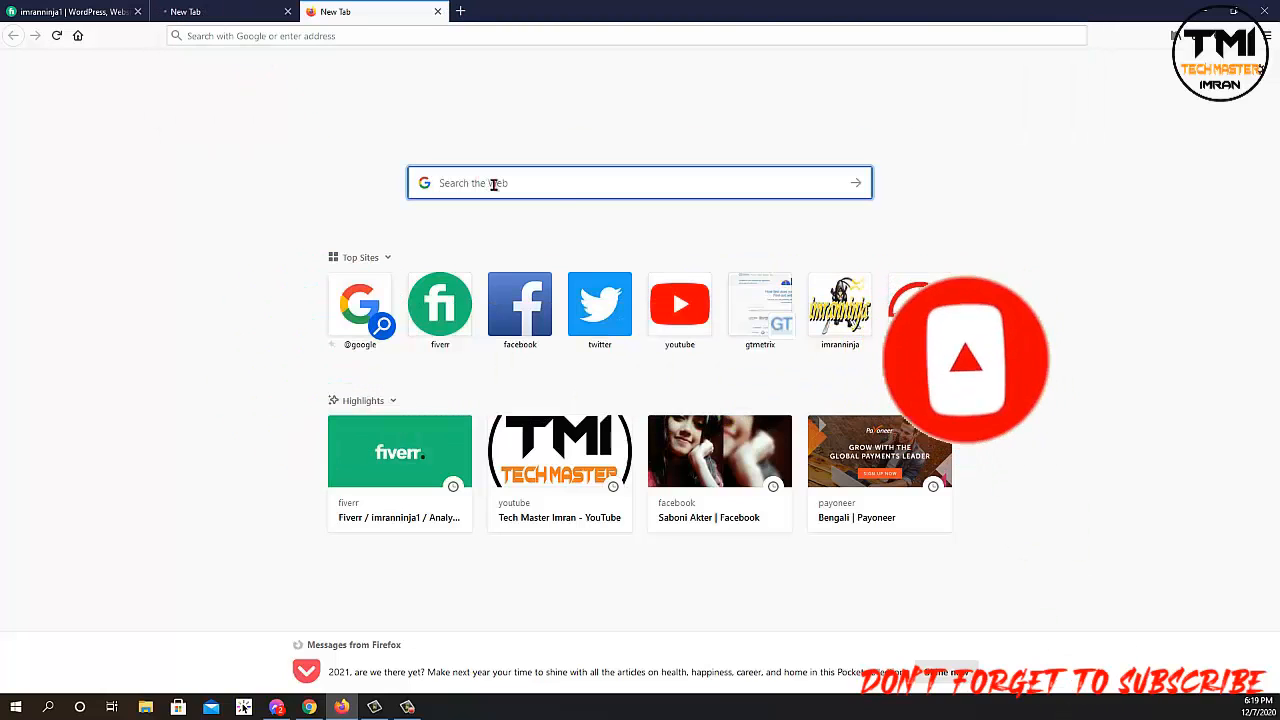
key(ctrl+v)
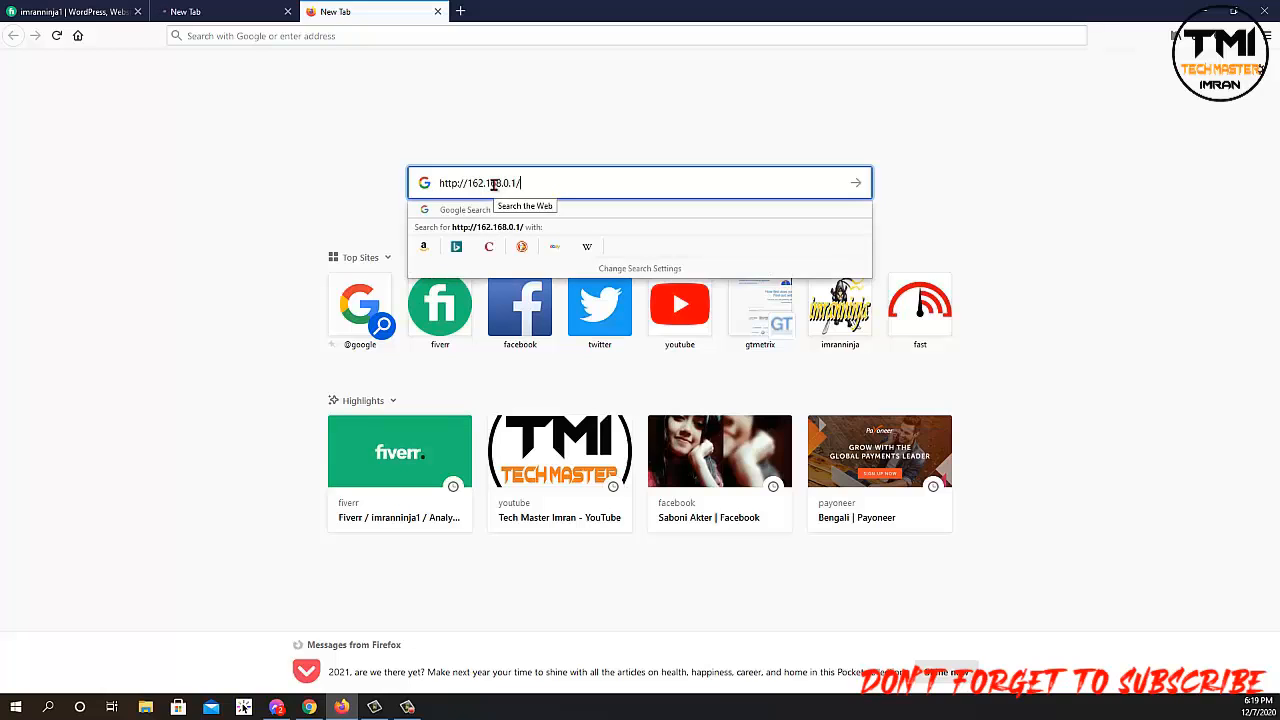
key(Return)
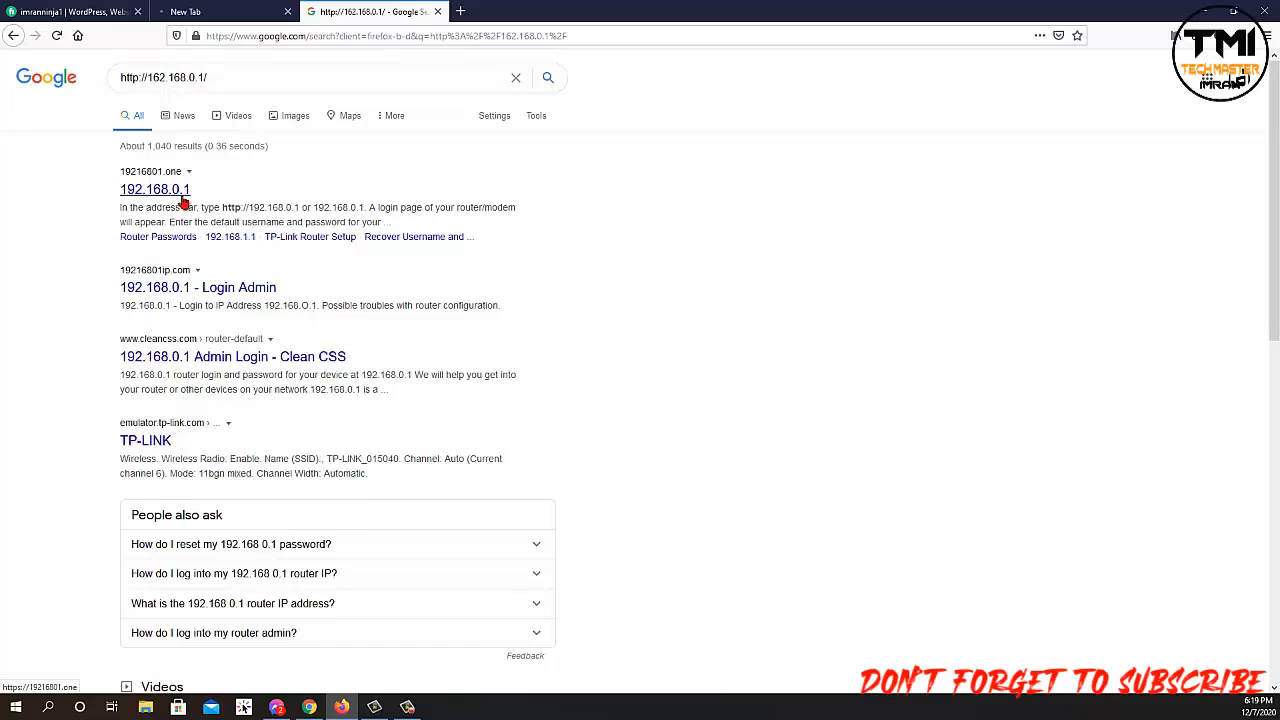
Paste the copied address into a new tab, trim it to 192.168.0.1, and load it.
click(459, 10)
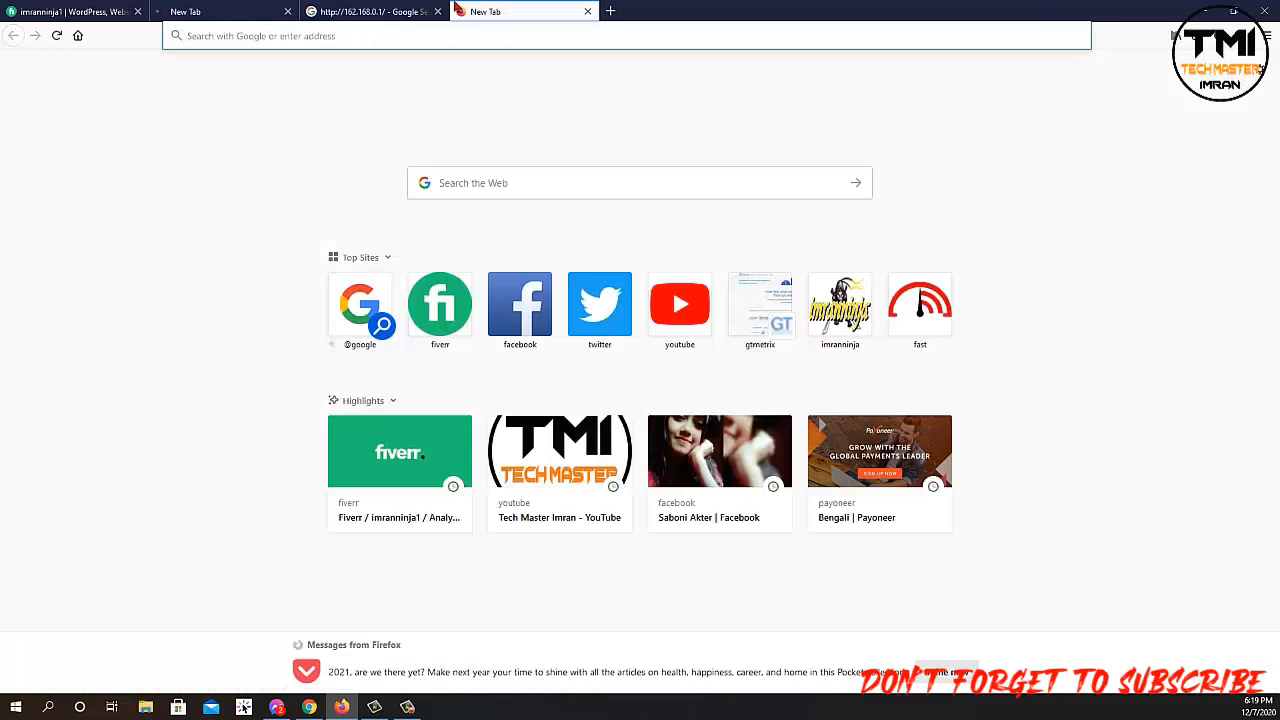
key(ctrl+v)
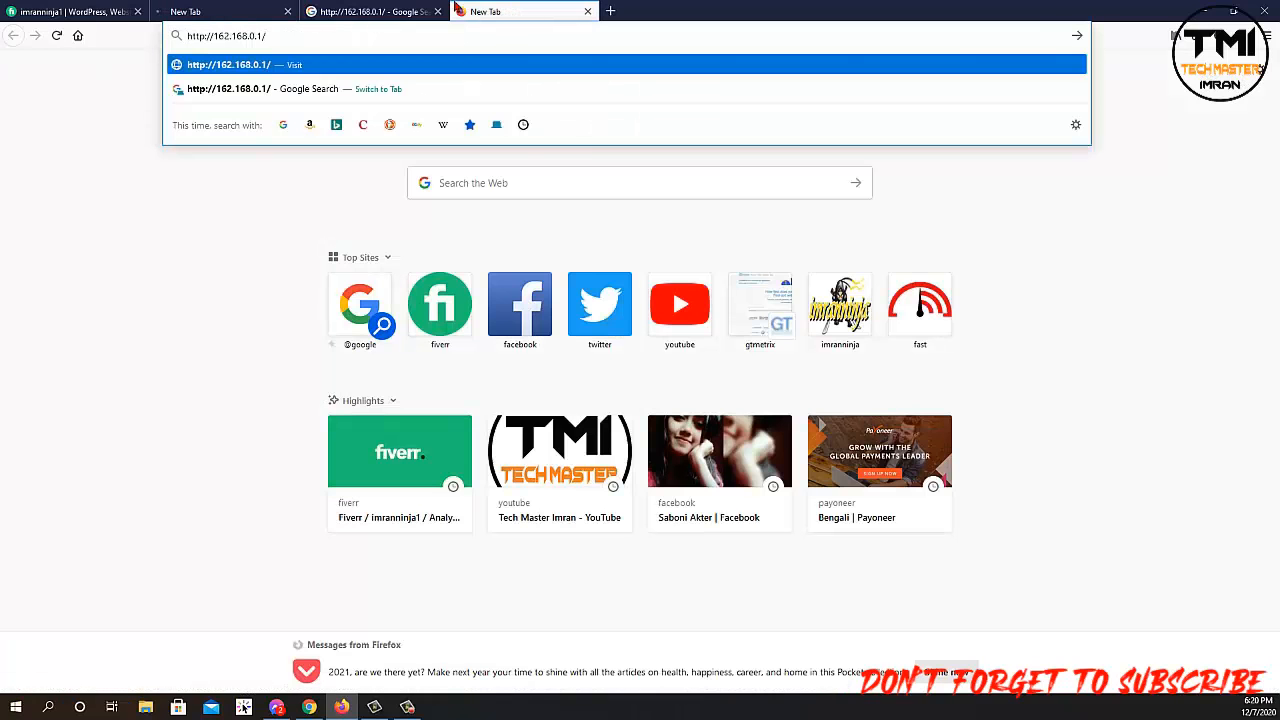
key(BackSpace)
key(Home)
key(Delete)
key(Delete)
key(Delete)
key(Delete)
key(Delete)
key(Delete)
key(Delete)
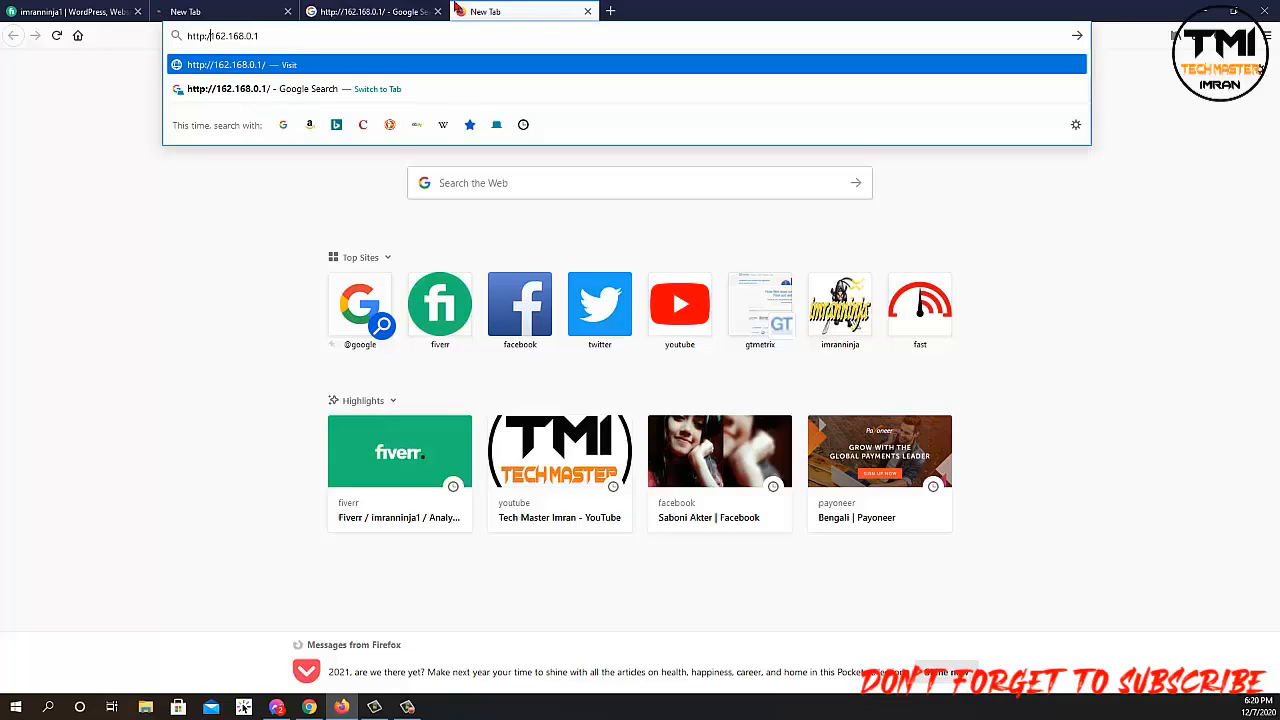
key(Return)
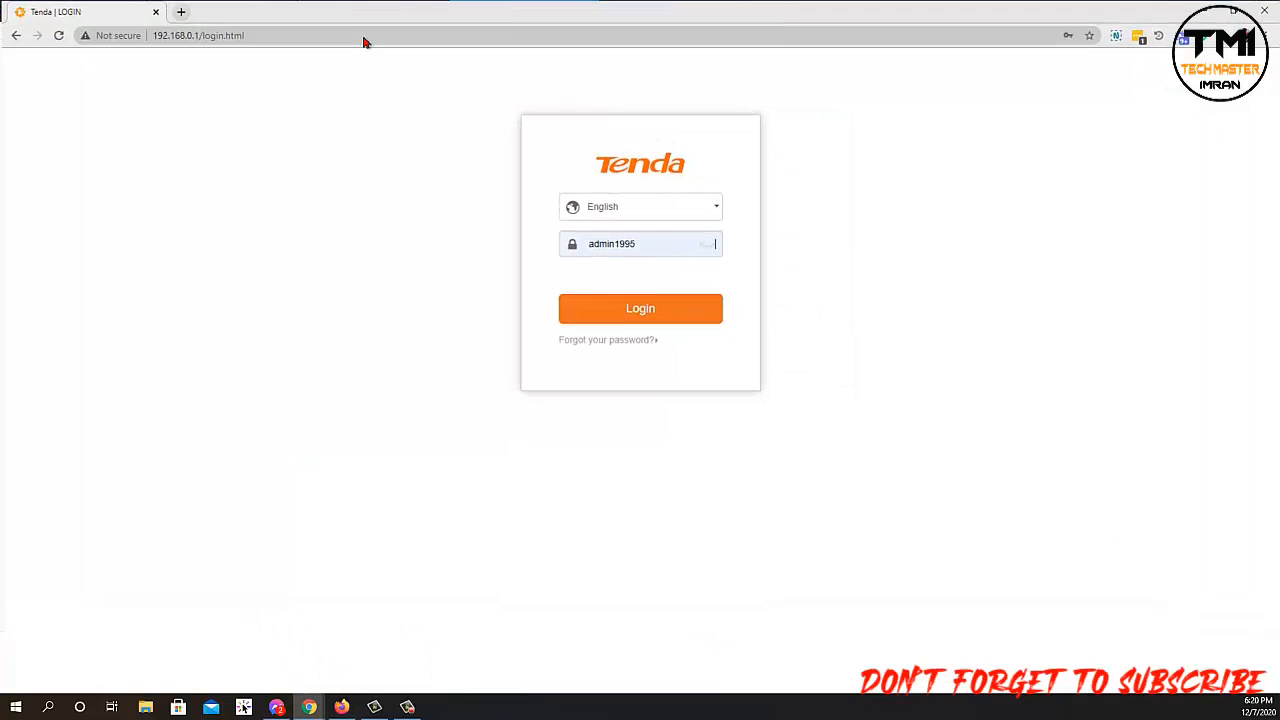
Load the router login page at 192.168.0.1 in a new tab.
click(180, 11)
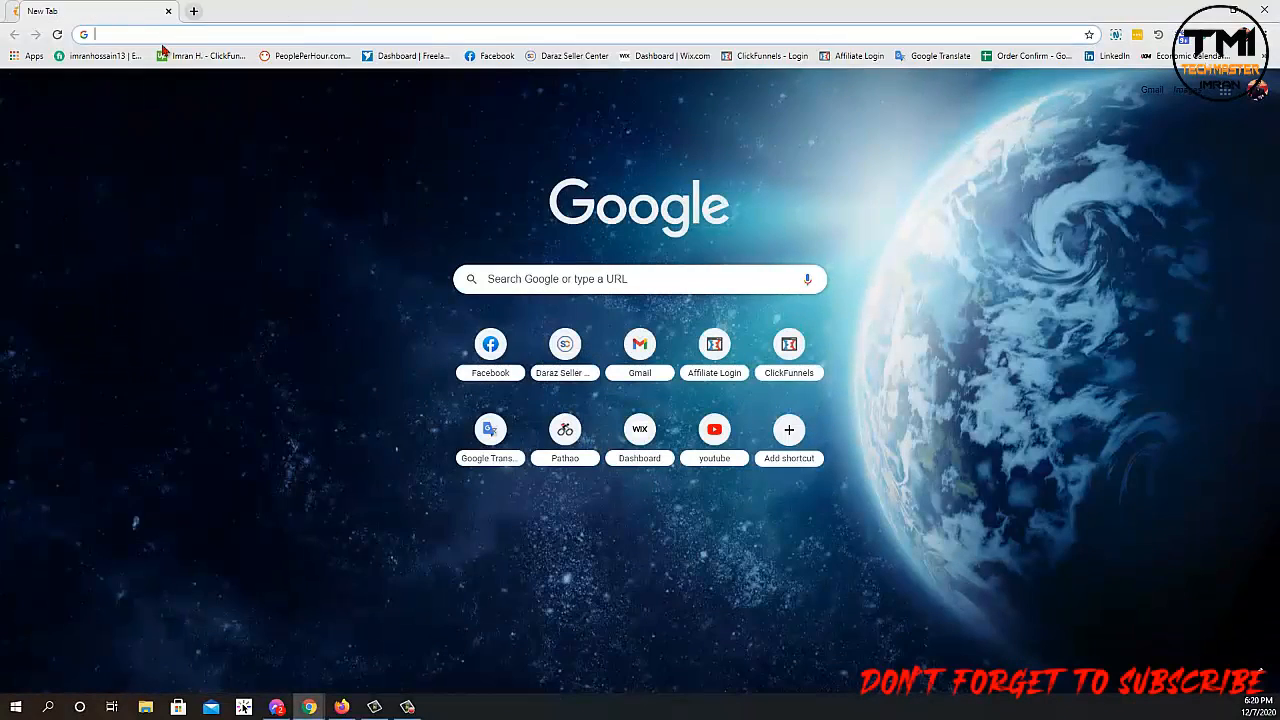
click(98, 35)
text(192.168.0.1)
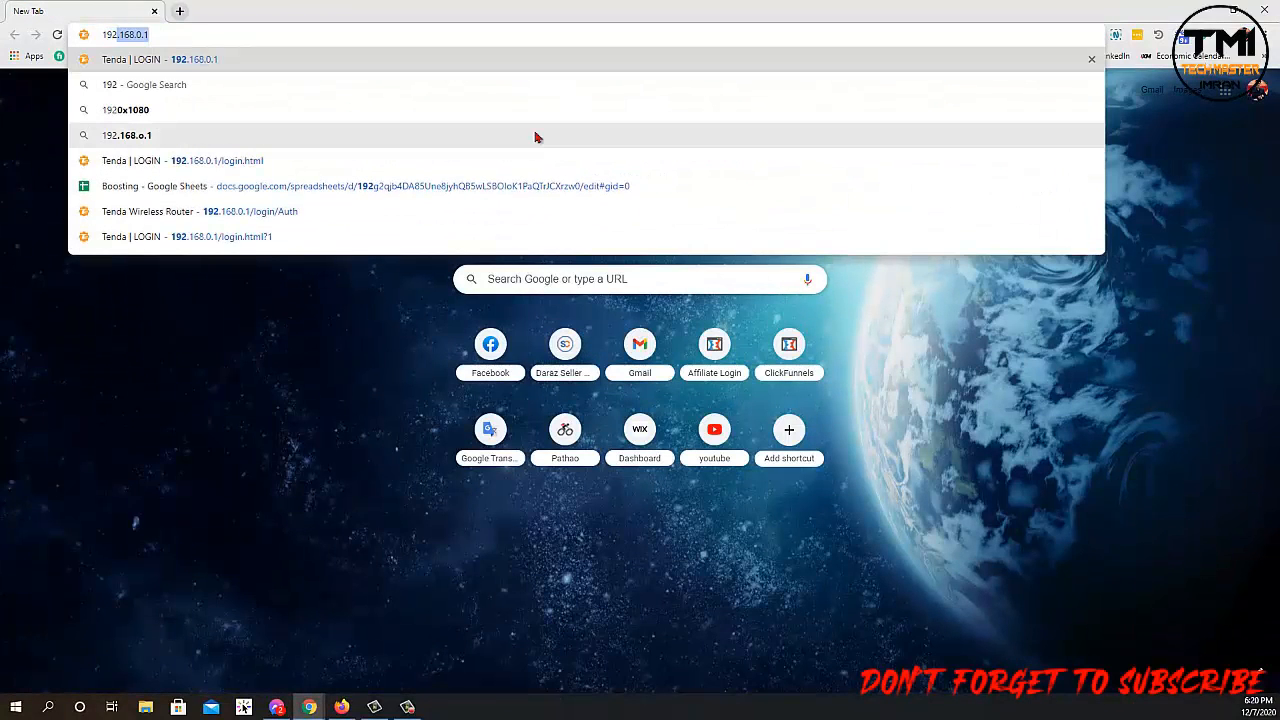
key(Return)
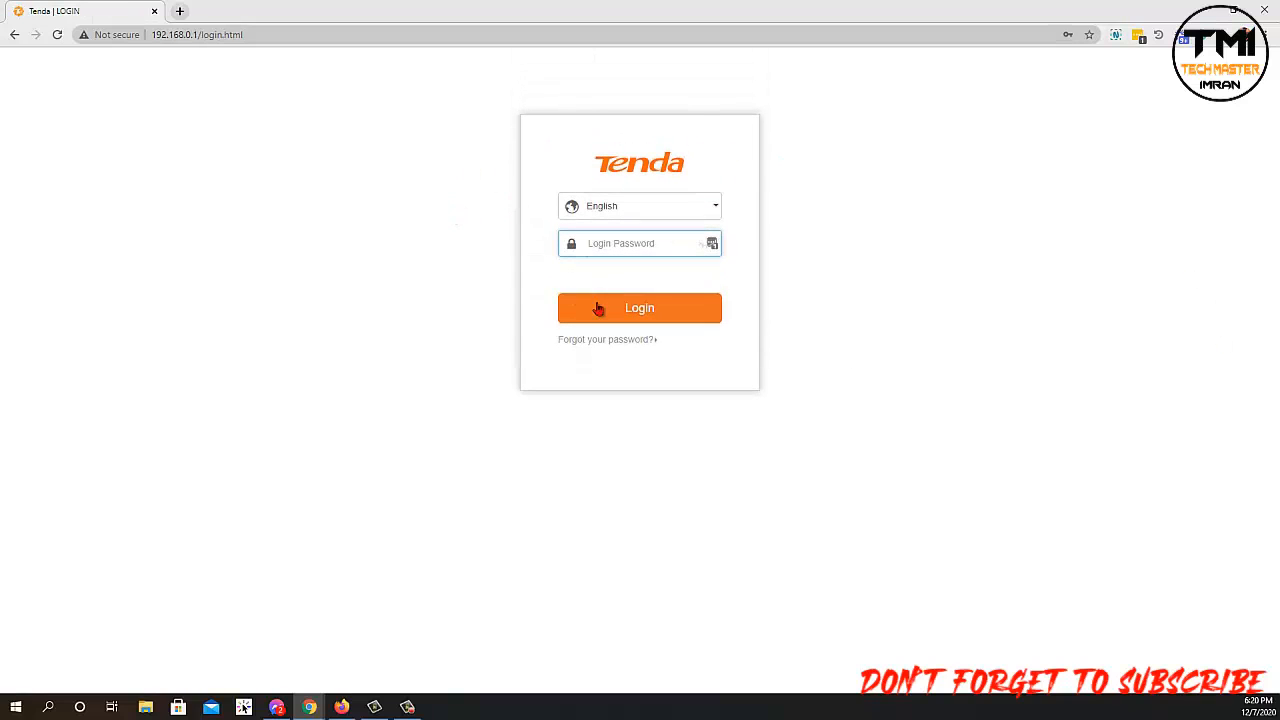
click(610, 247)
click(496, 230)
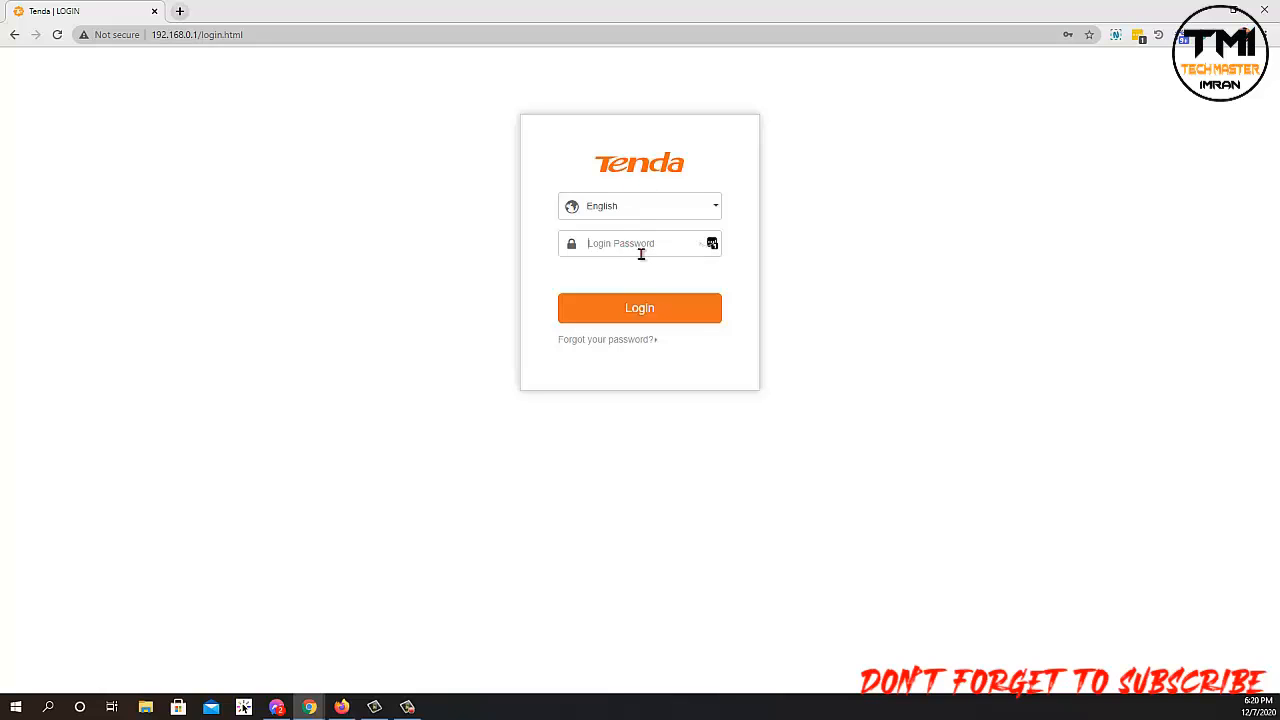
Fill in the saved admin password and log in to the router admin.
click(424, 37)
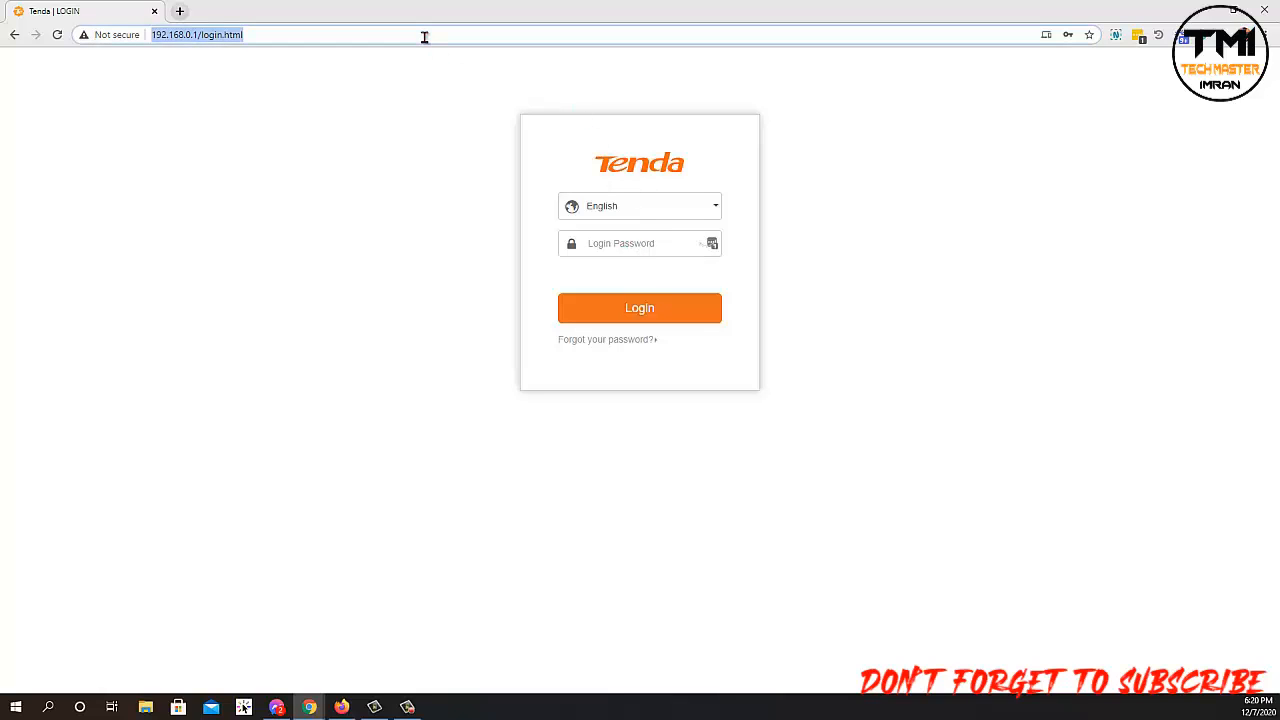
key(BackSpace)
text(12)
key(BackSpace)
key(BackSpace)
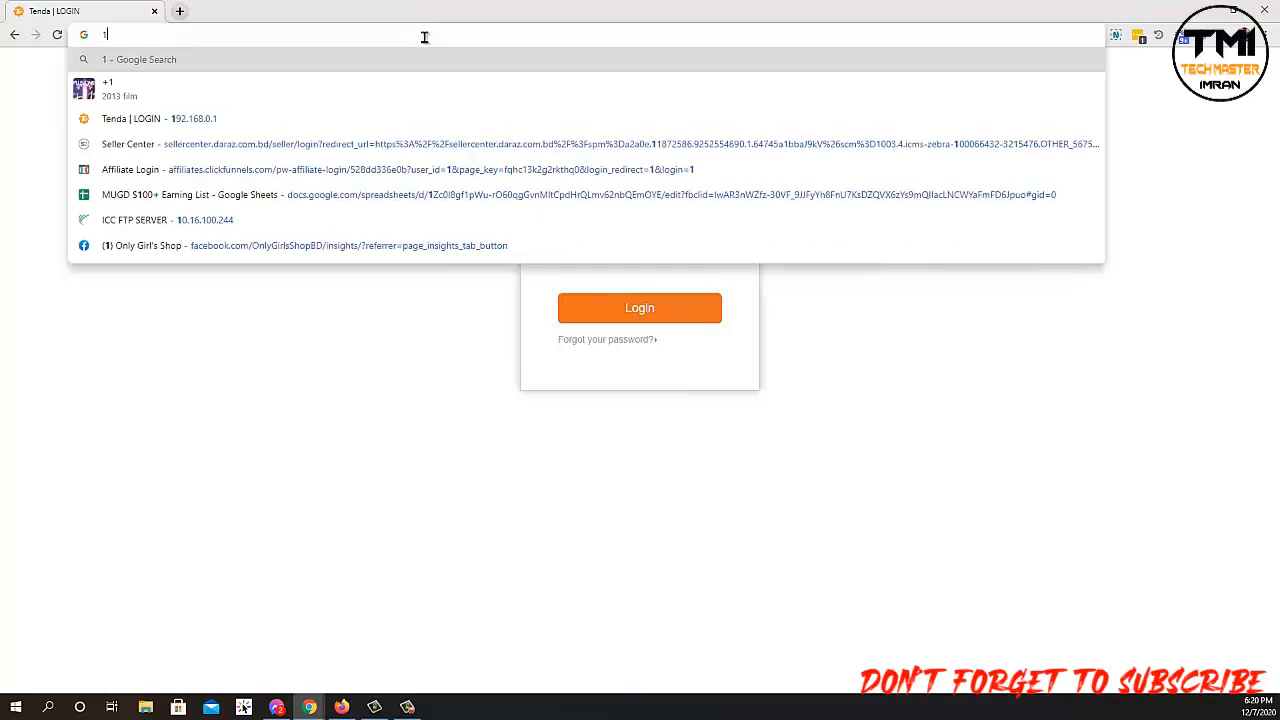
text(admin)
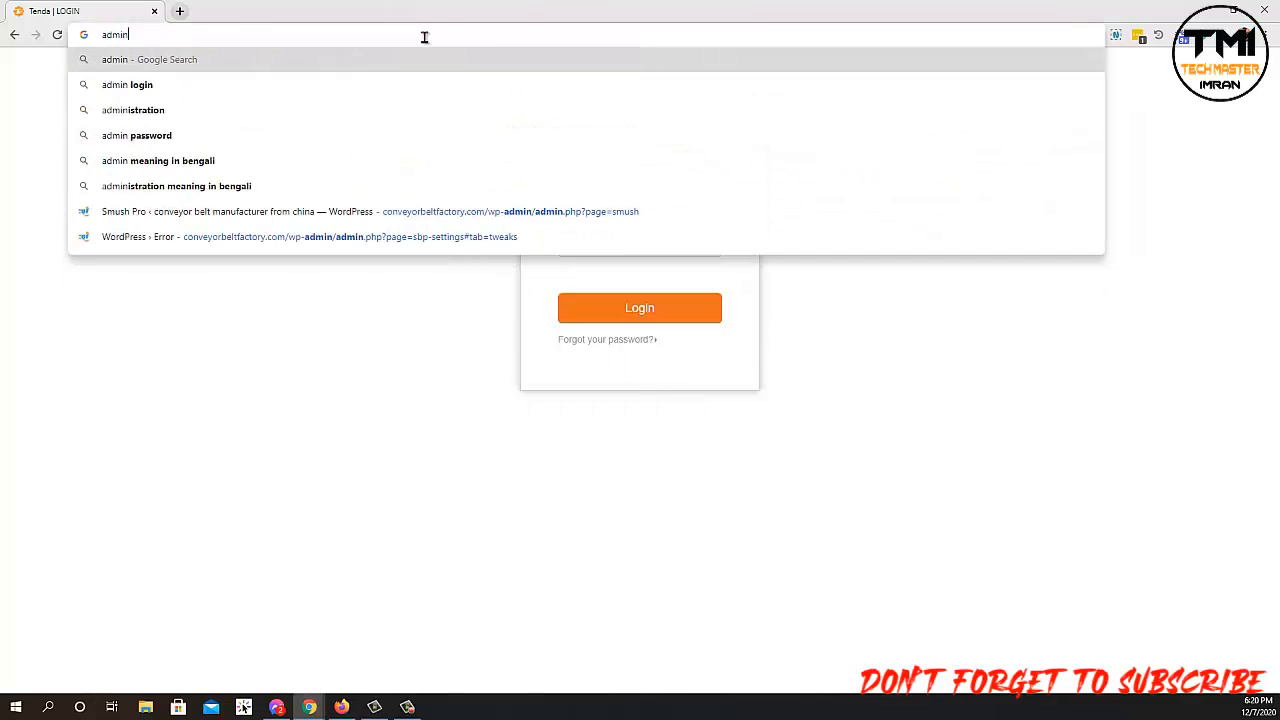
click(422, 364)
click(608, 243)
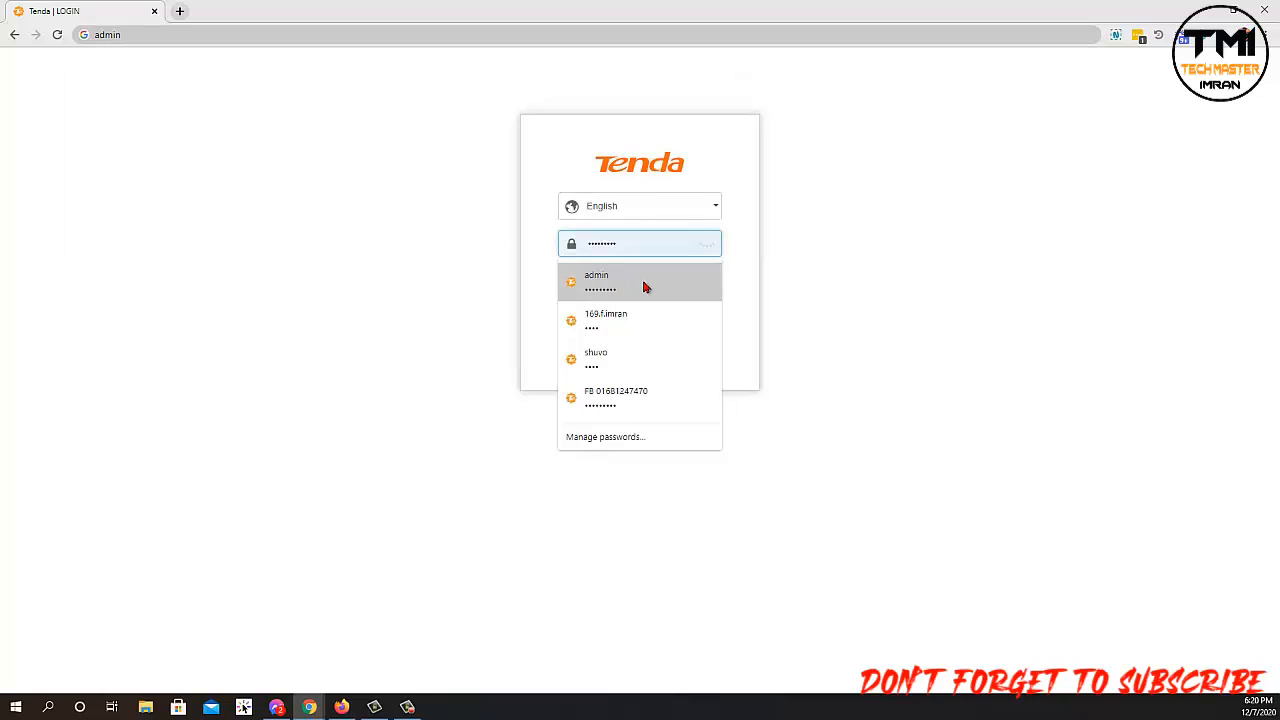
click(662, 295)
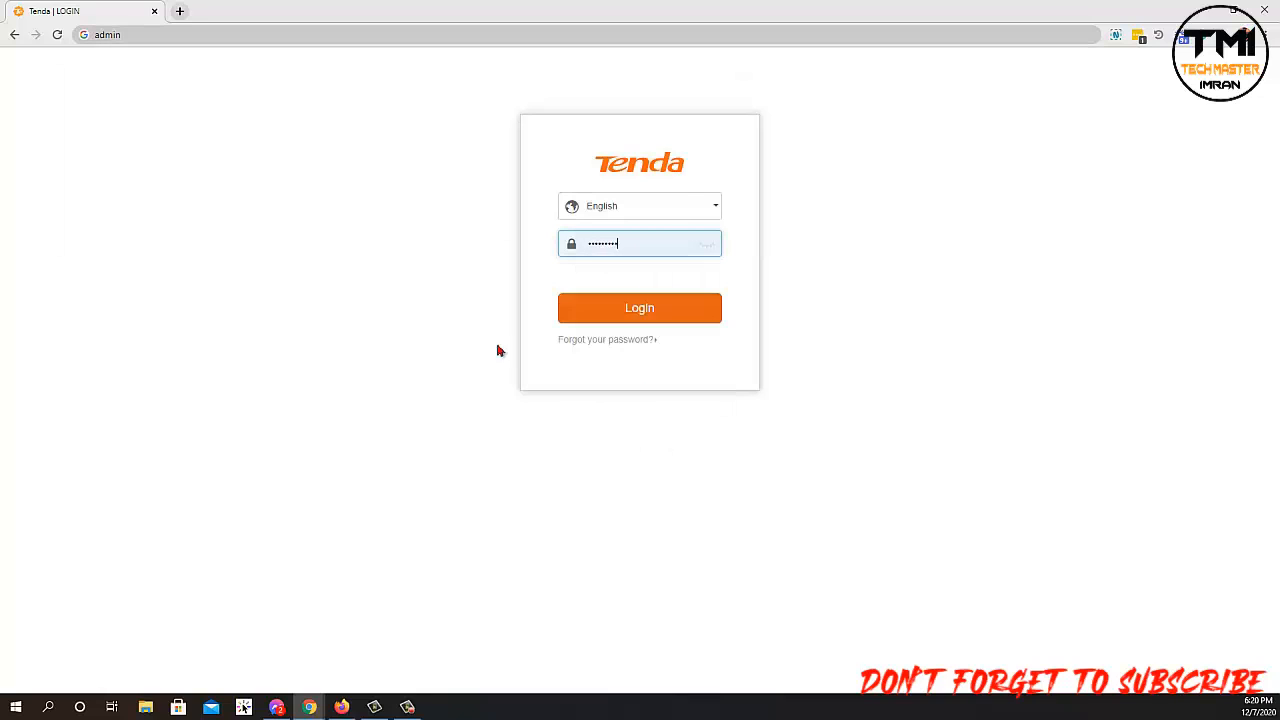
click(626, 318)
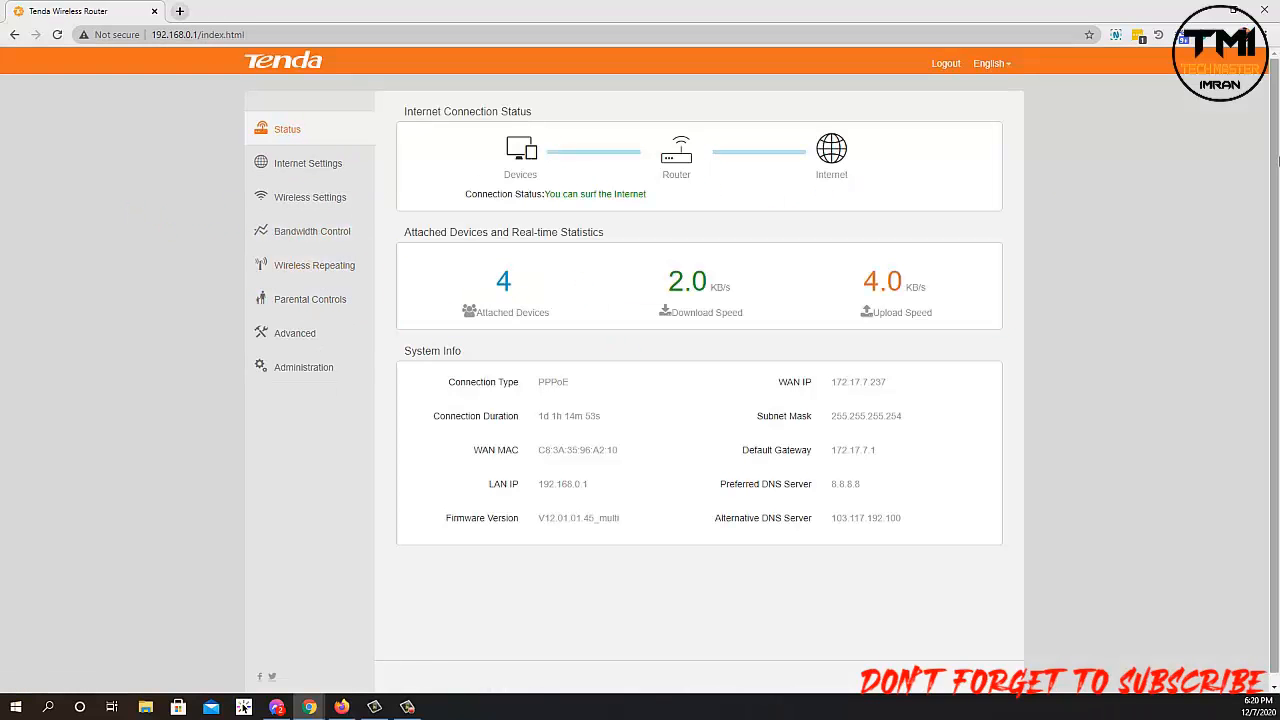
scroll(1240, 200, down, 1)
Look over Administration, then switch to the Internet Settings page.
click(286, 362)
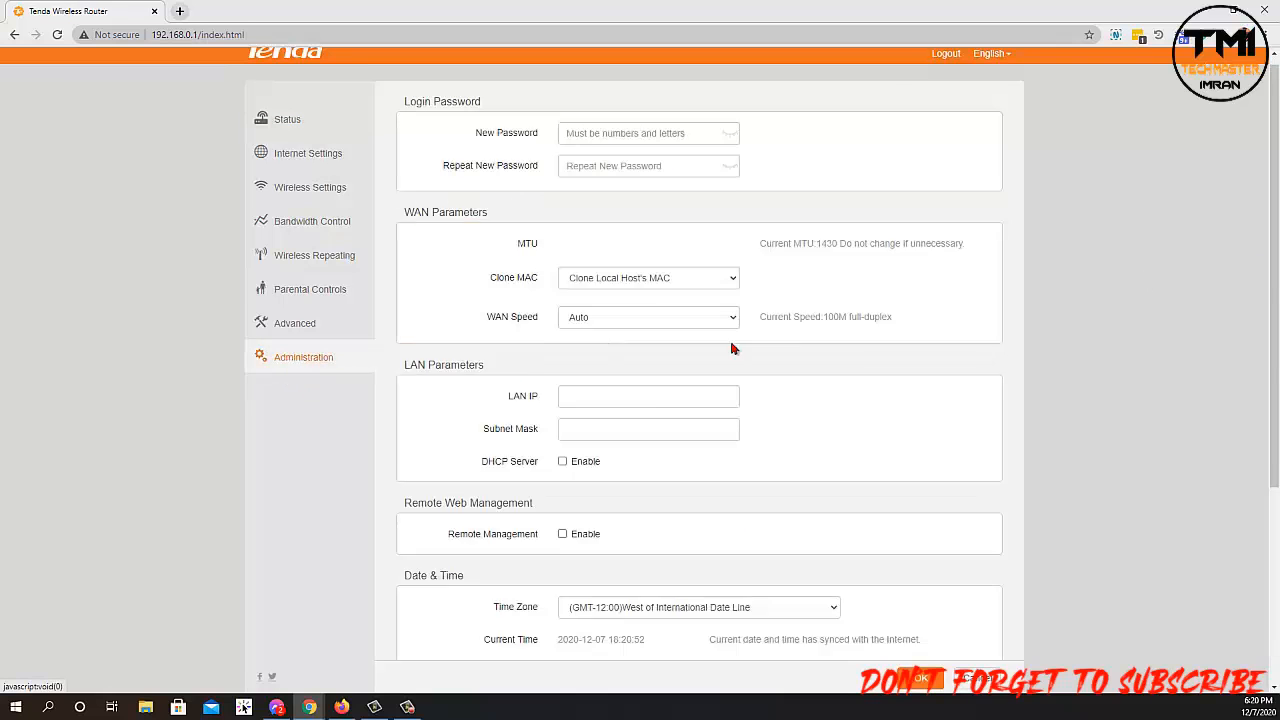
scroll(1260, 366, down, 5)
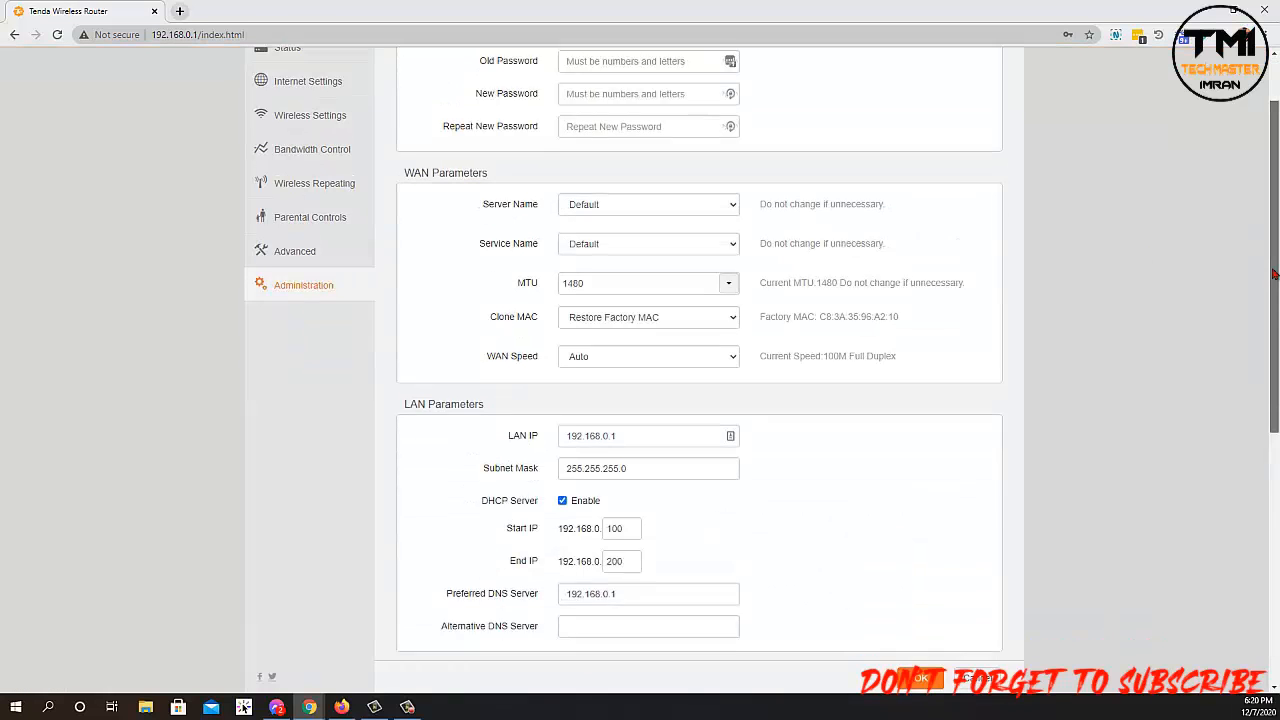
scroll(1265, 445, up, 4)
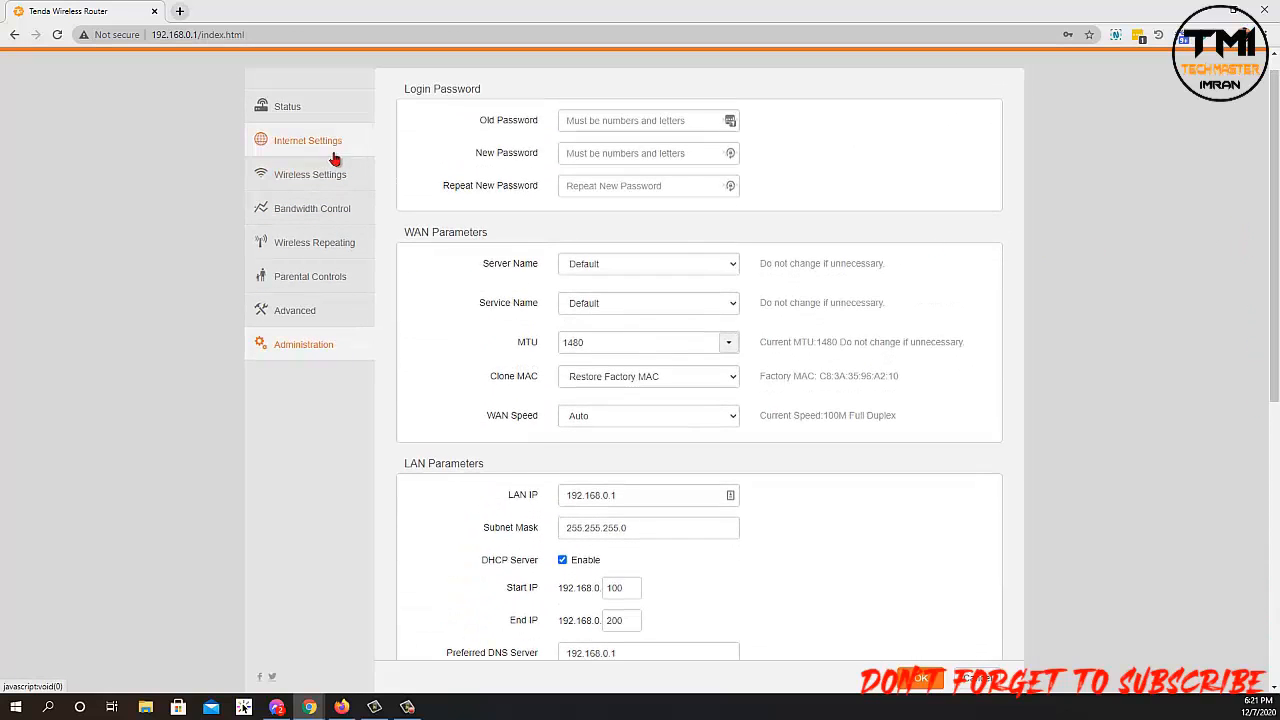
click(305, 142)
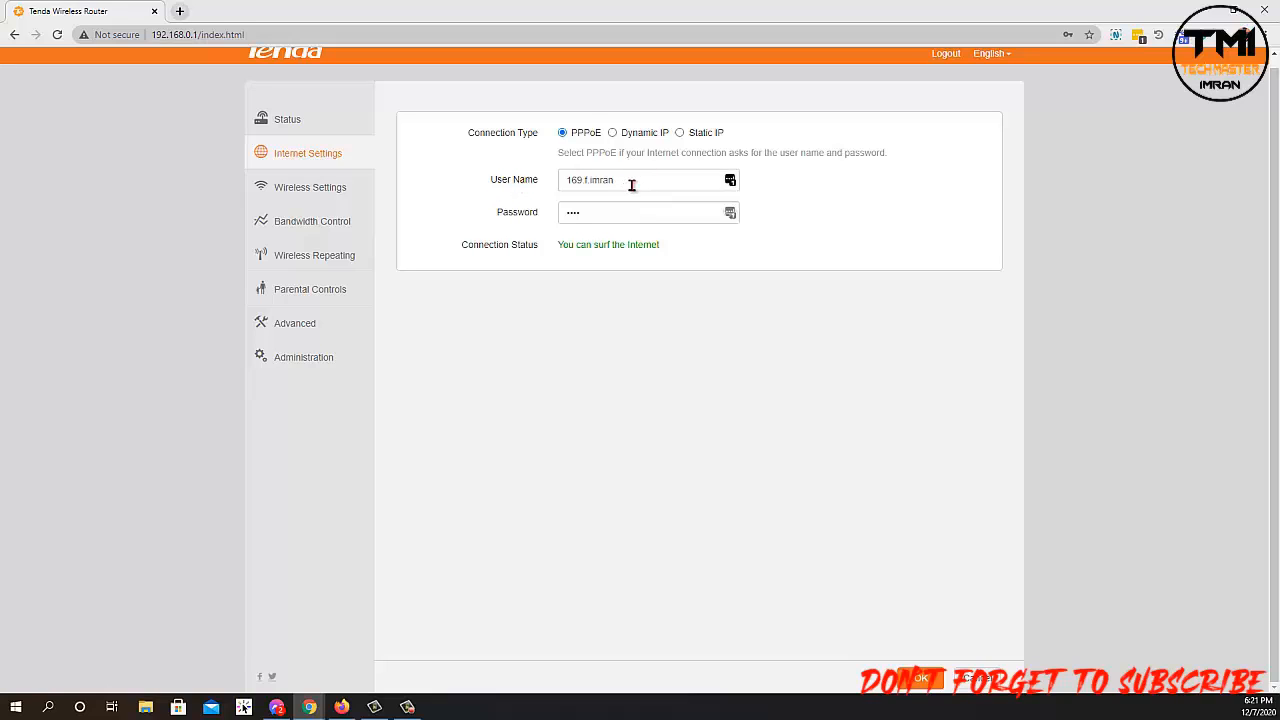
Fill the PPPoE user name and password from the browser's saved login.
drag(636, 182, 534, 194)
click(470, 350)
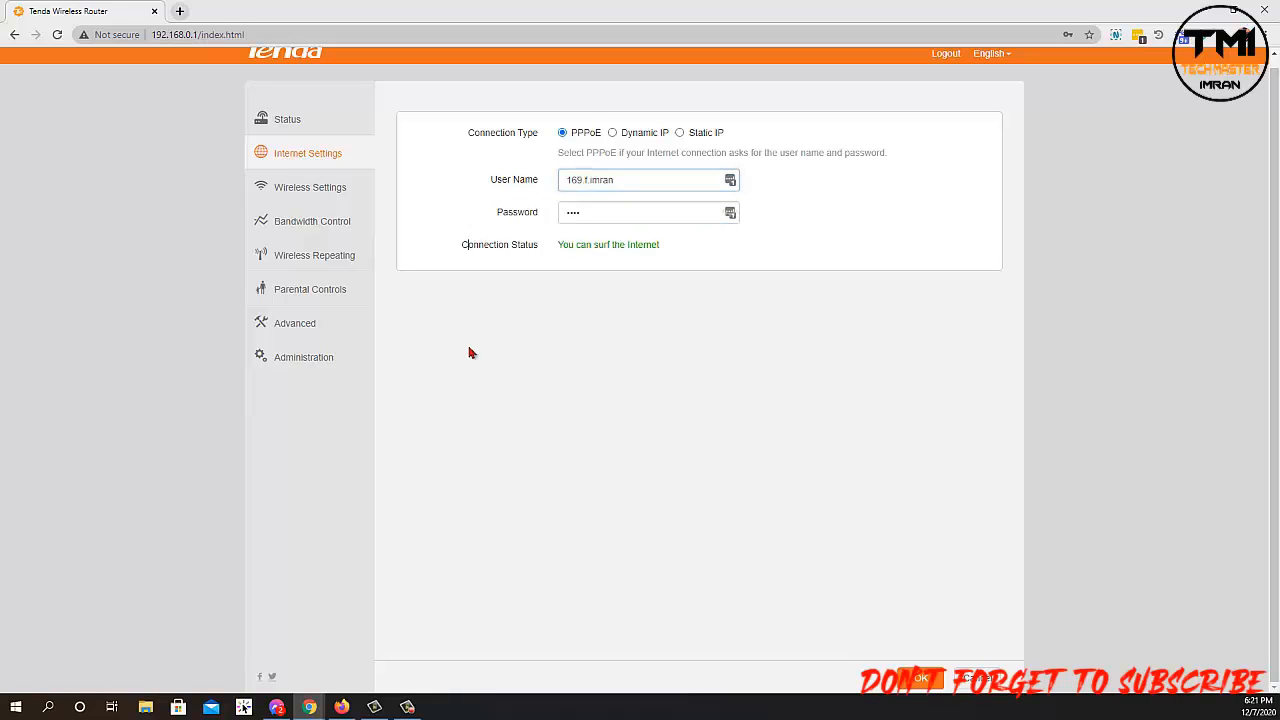
drag(622, 181, 581, 180)
click(597, 209)
click(642, 177)
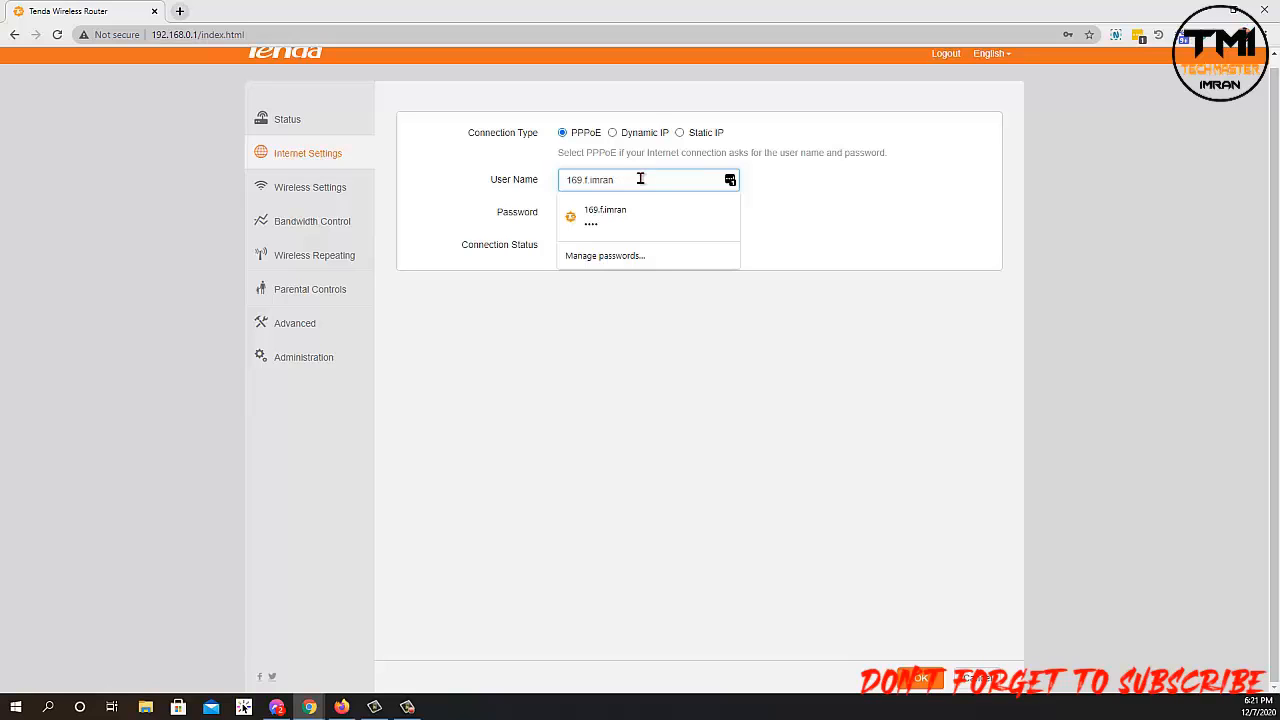
click(595, 220)
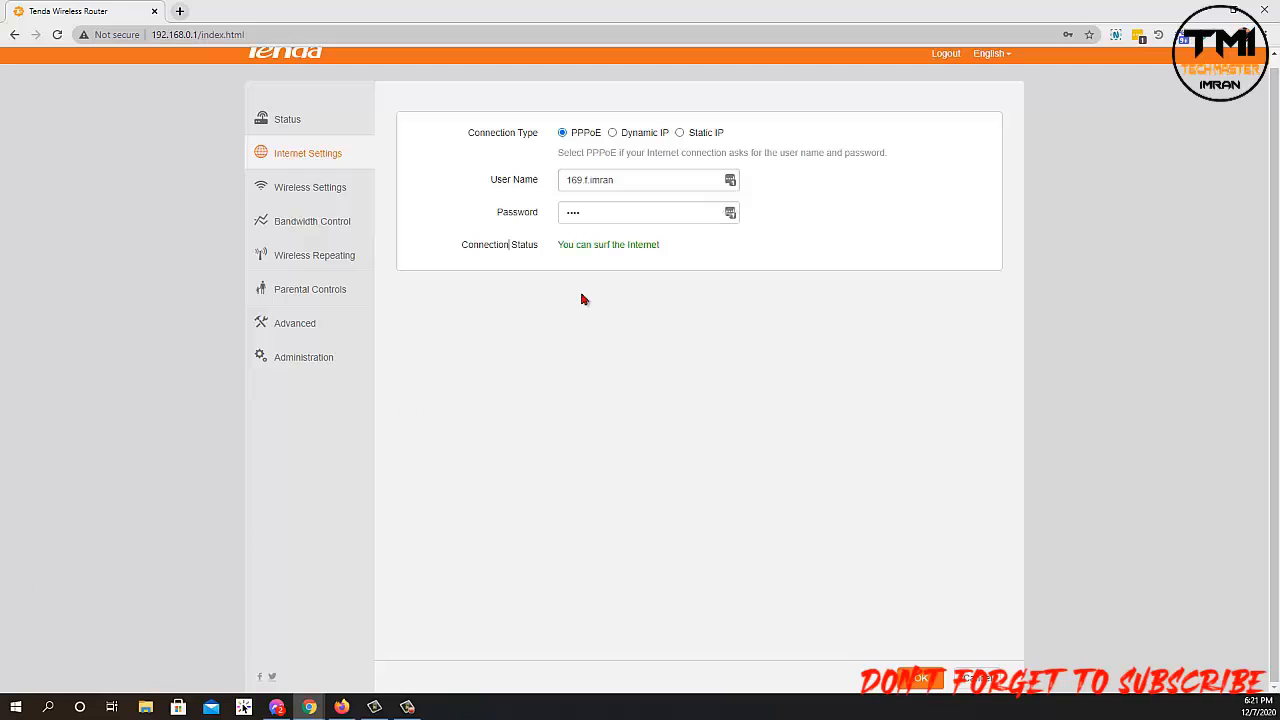
click(636, 180)
key(ctrl+a)
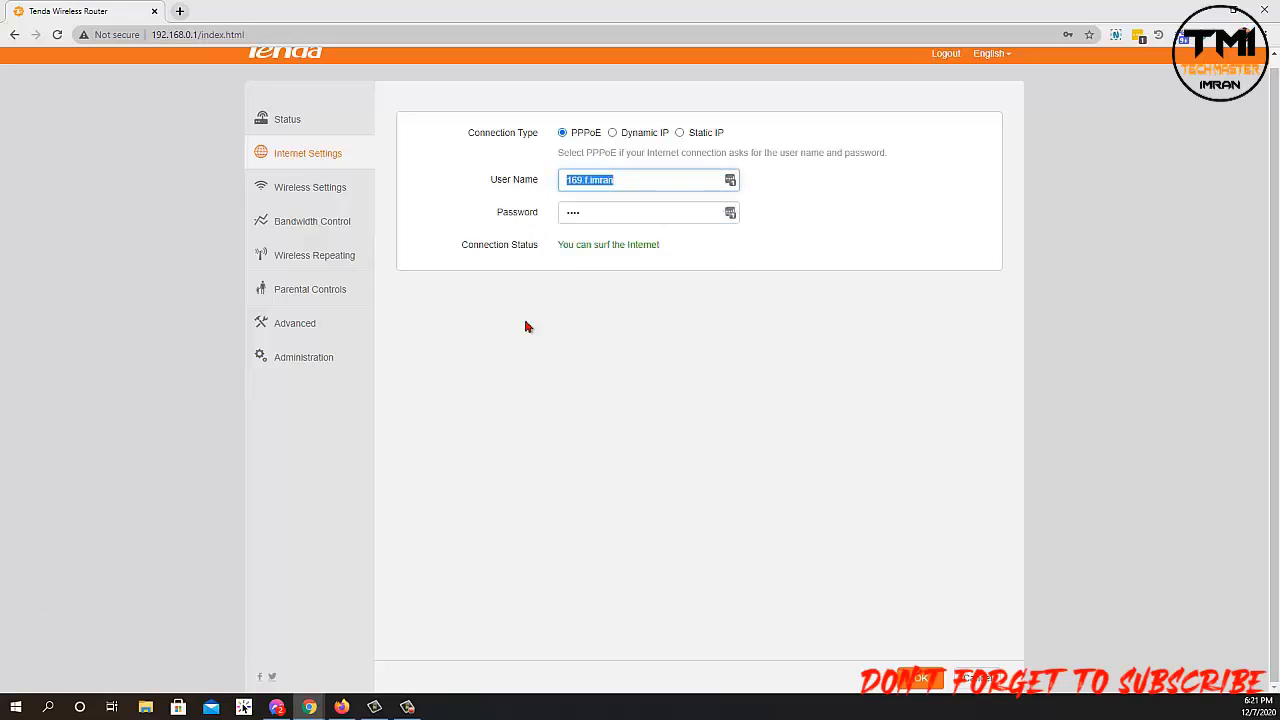
key(Down)
key(Down)
key(Down)
key(Down)
click(606, 254)
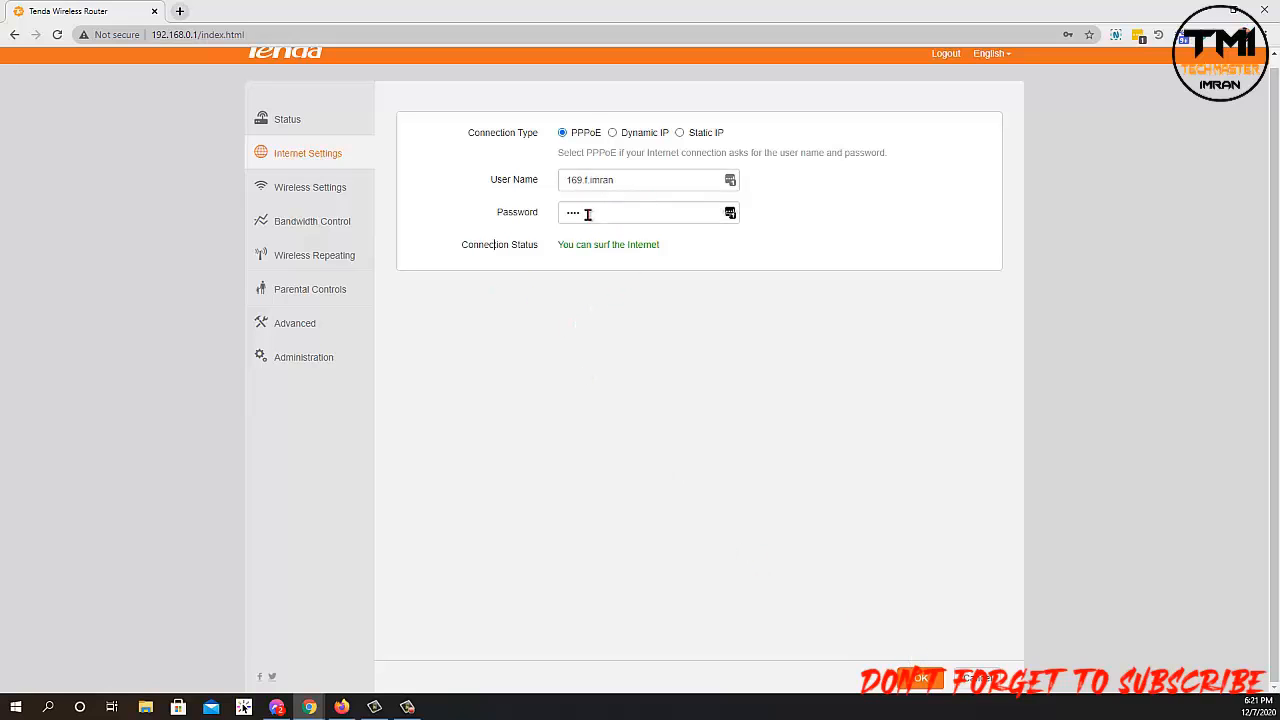
click(293, 194)
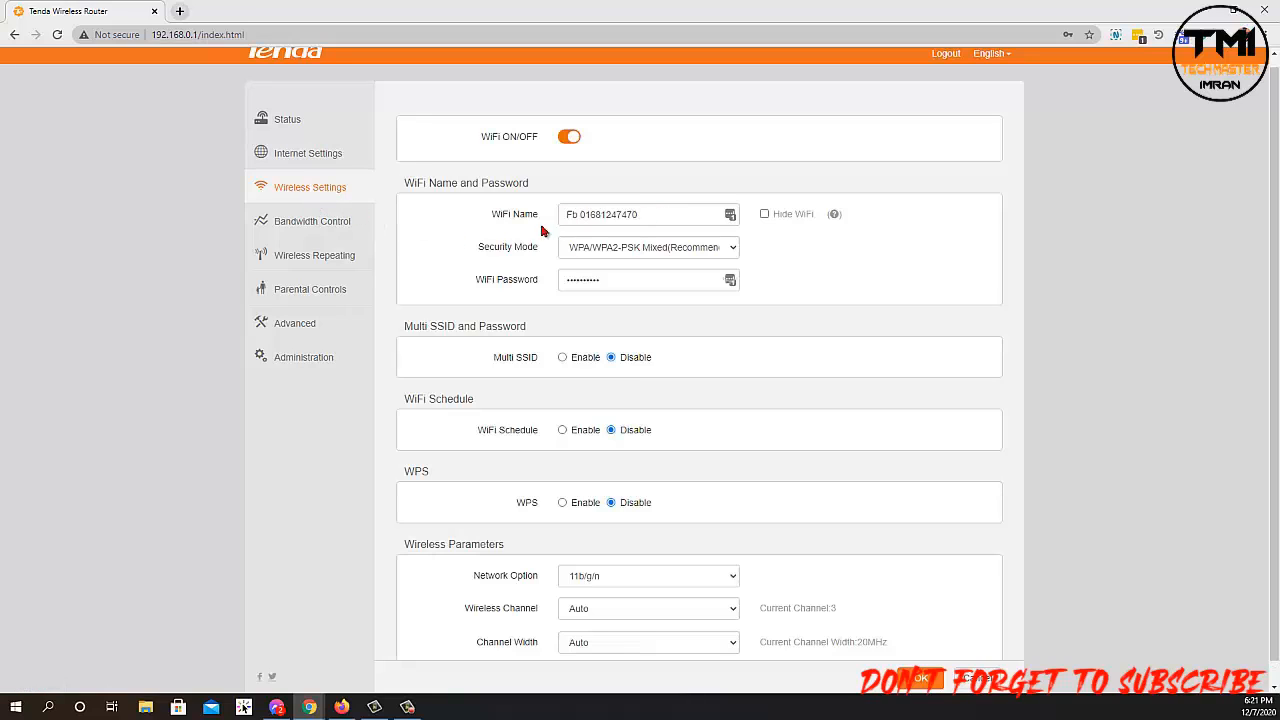
Review the WiFi name and password and keep WPA/WPA2-PSK Mixed security mode.
triple_click(634, 214)
drag(610, 279, 547, 287)
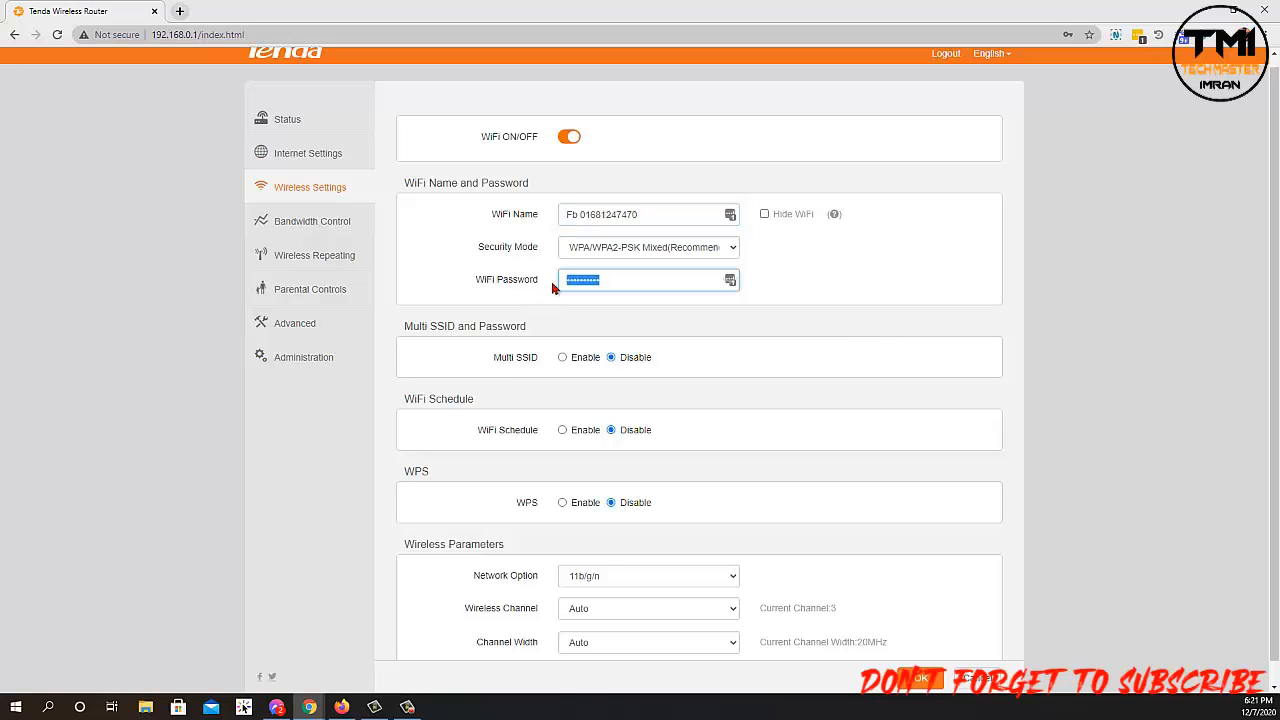
click(680, 248)
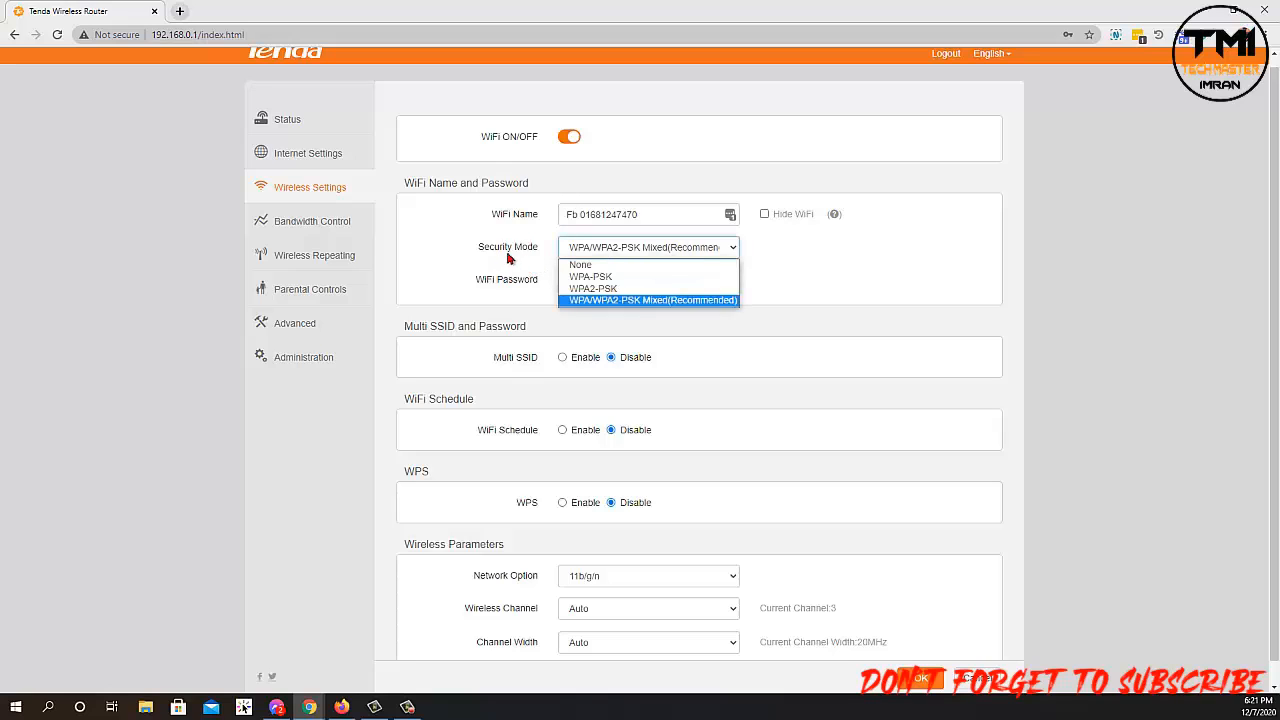
click(672, 302)
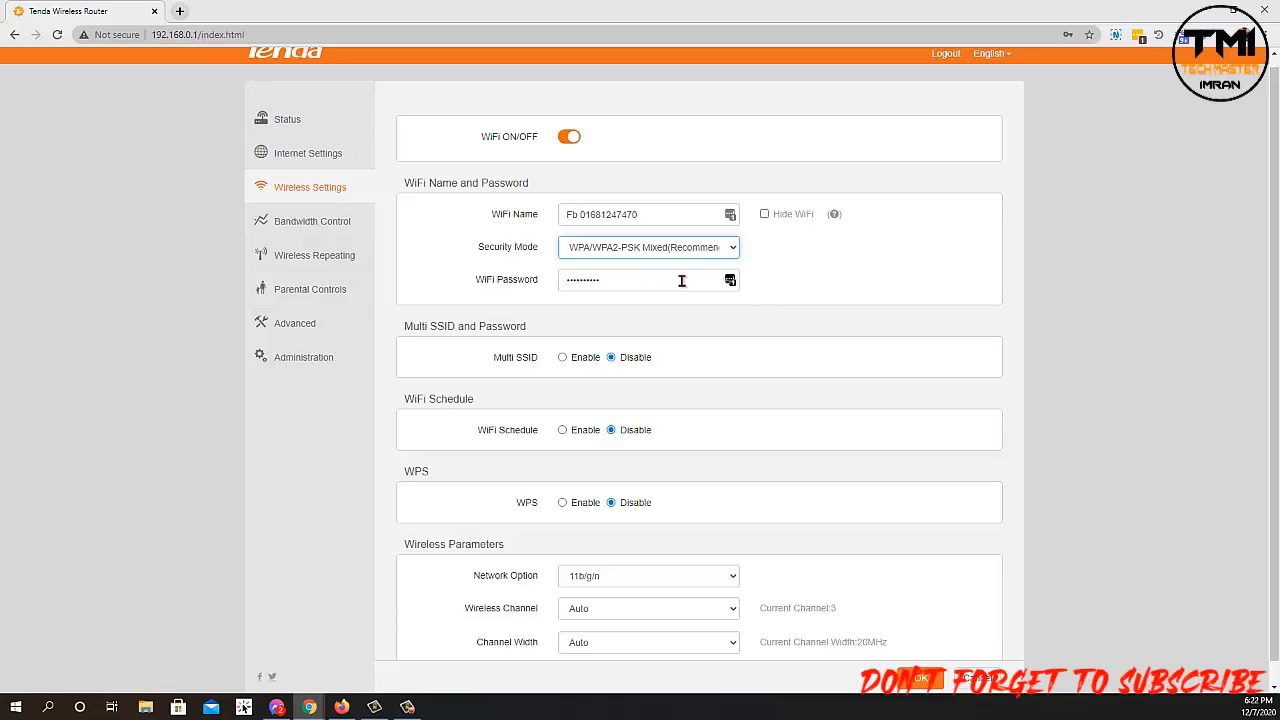
mouse_move(1278, 268)
mouse_down()
mouse_move(1272, 306)
mouse_move(1275, 243)
mouse_up()
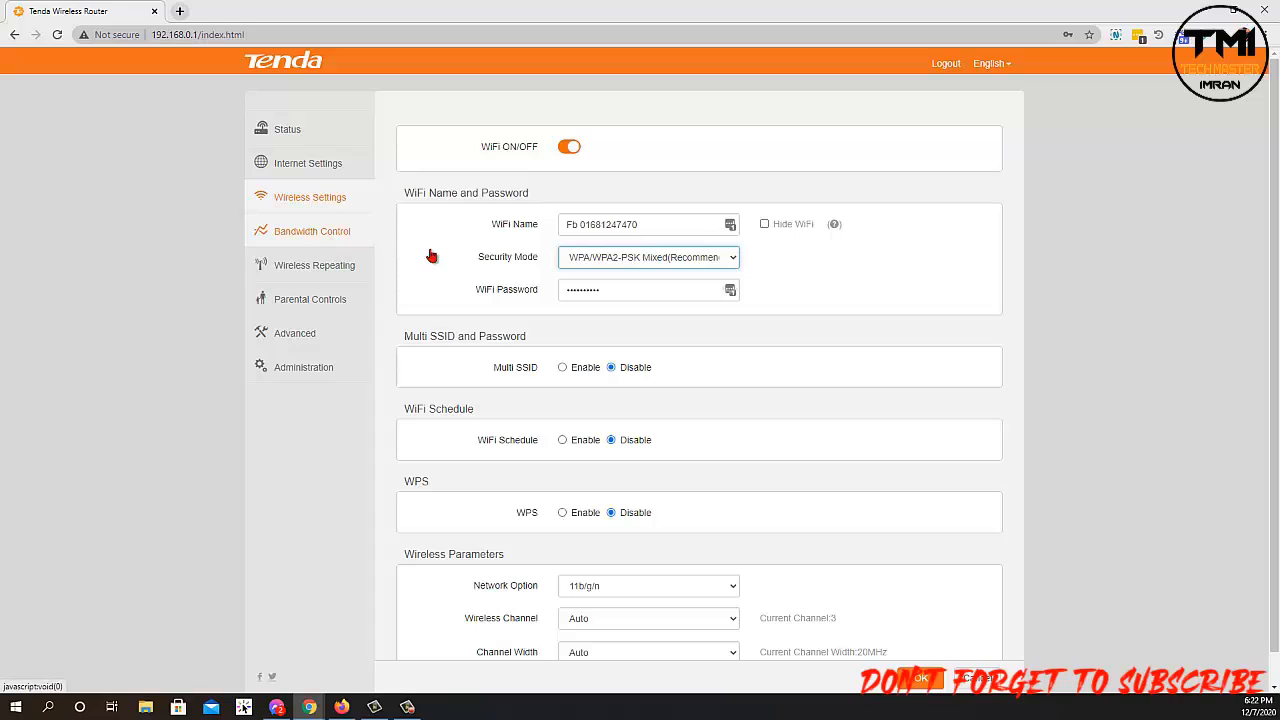
click(306, 244)
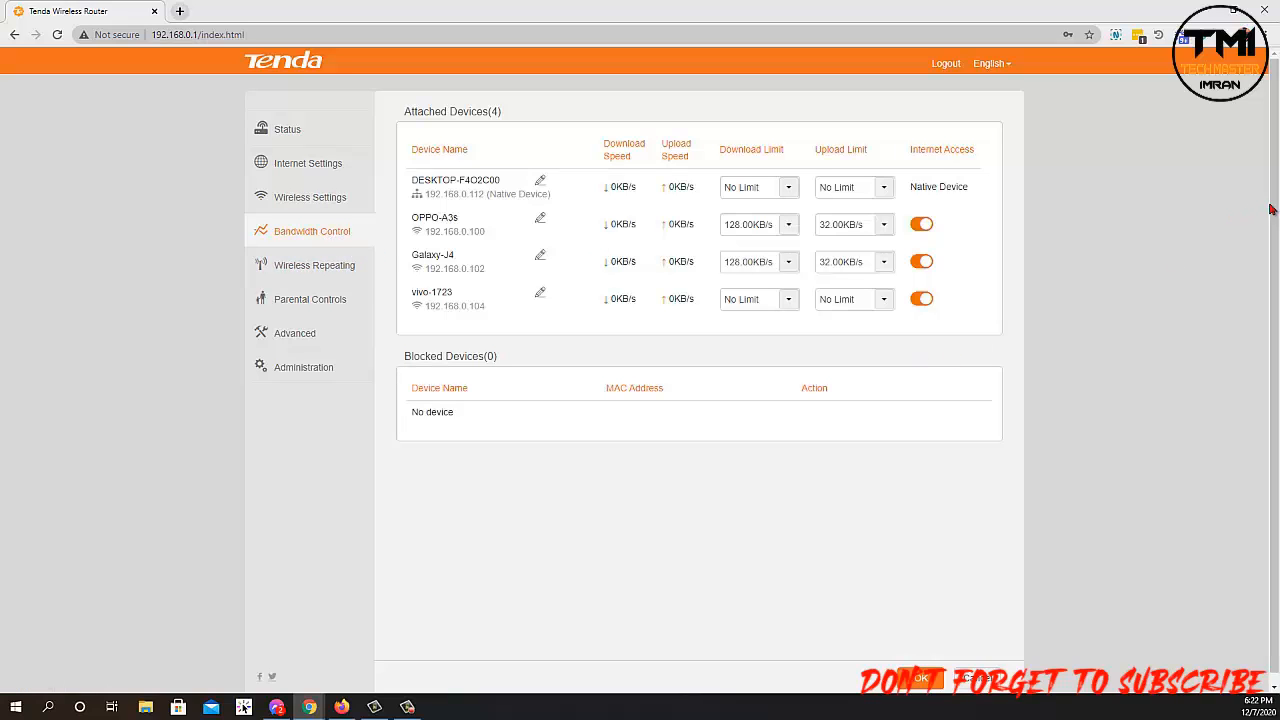
drag(1273, 208, 1240, 218)
drag(458, 218, 400, 224)
click(524, 316)
click(789, 188)
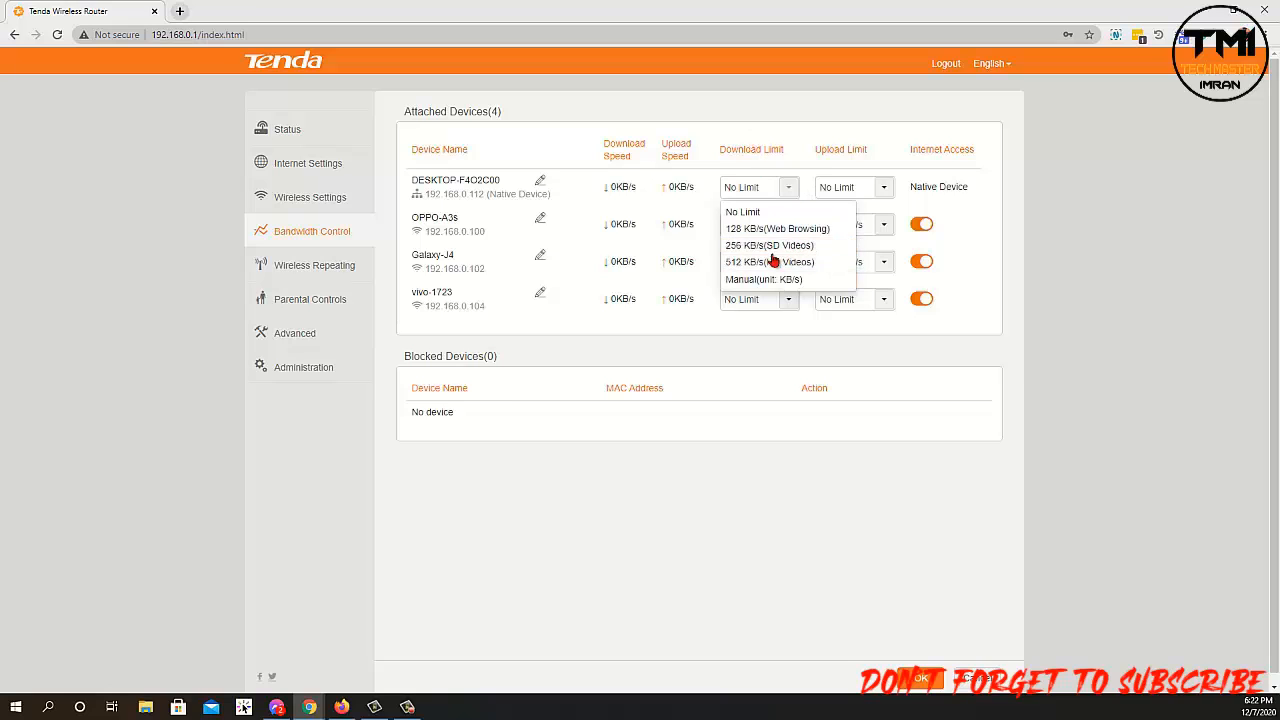
click(884, 190)
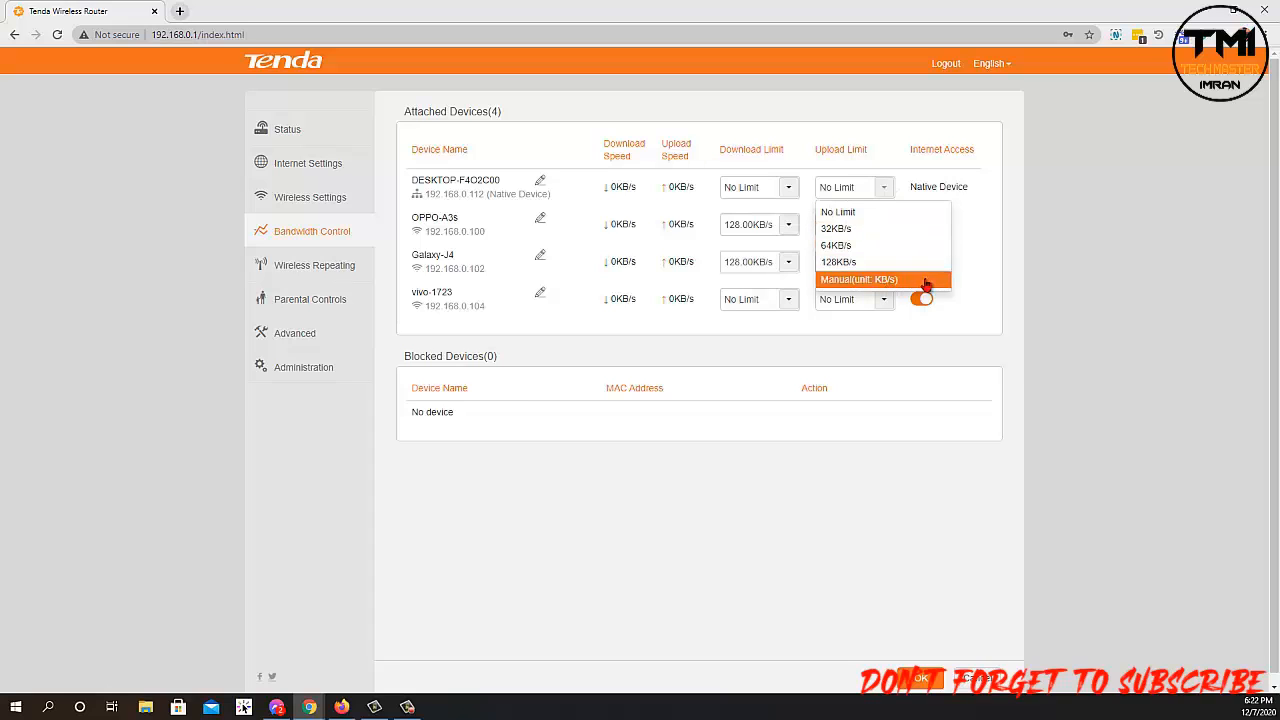
click(1060, 197)
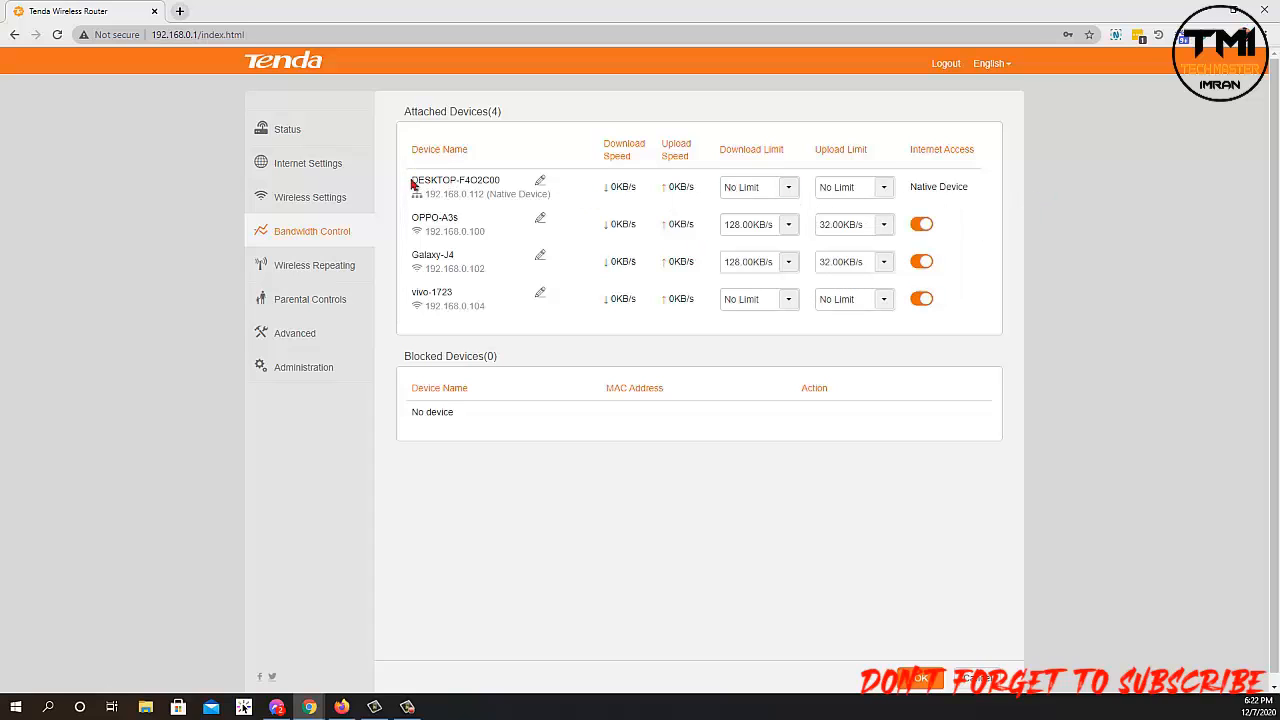
drag(413, 182, 481, 190)
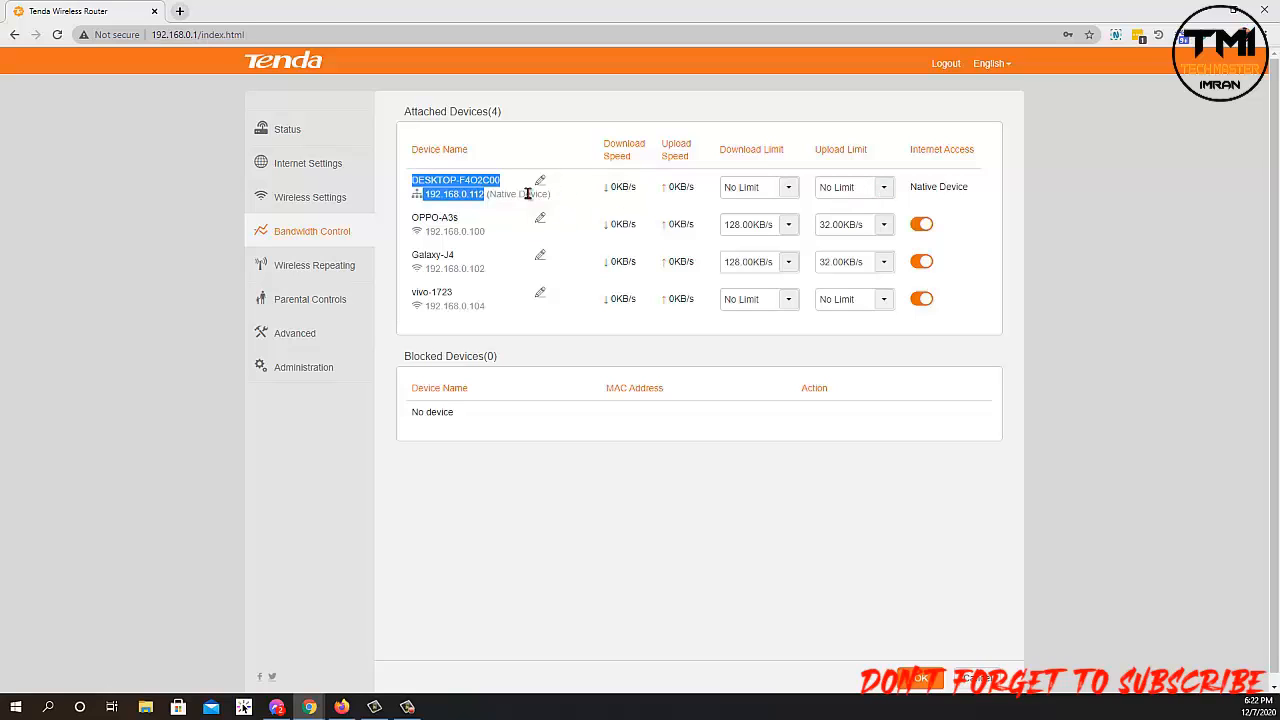
click(470, 228)
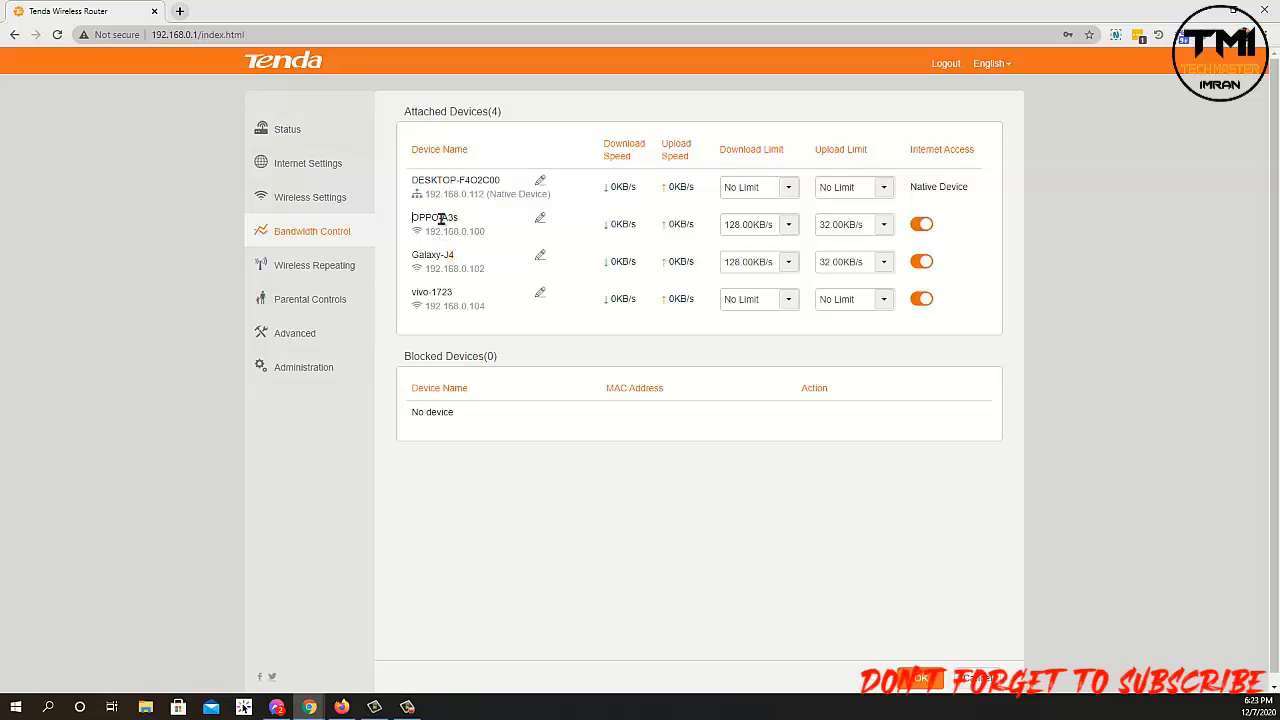
drag(431, 218, 412, 218)
drag(472, 270, 417, 256)
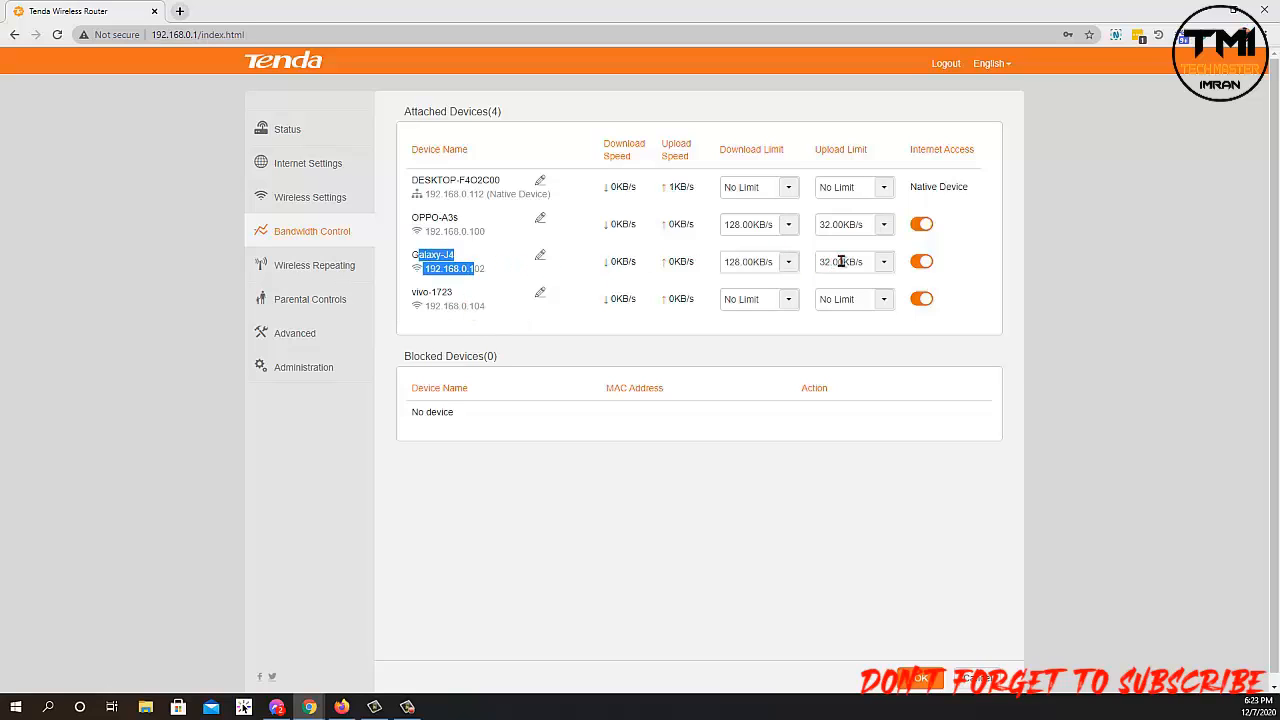
click(789, 263)
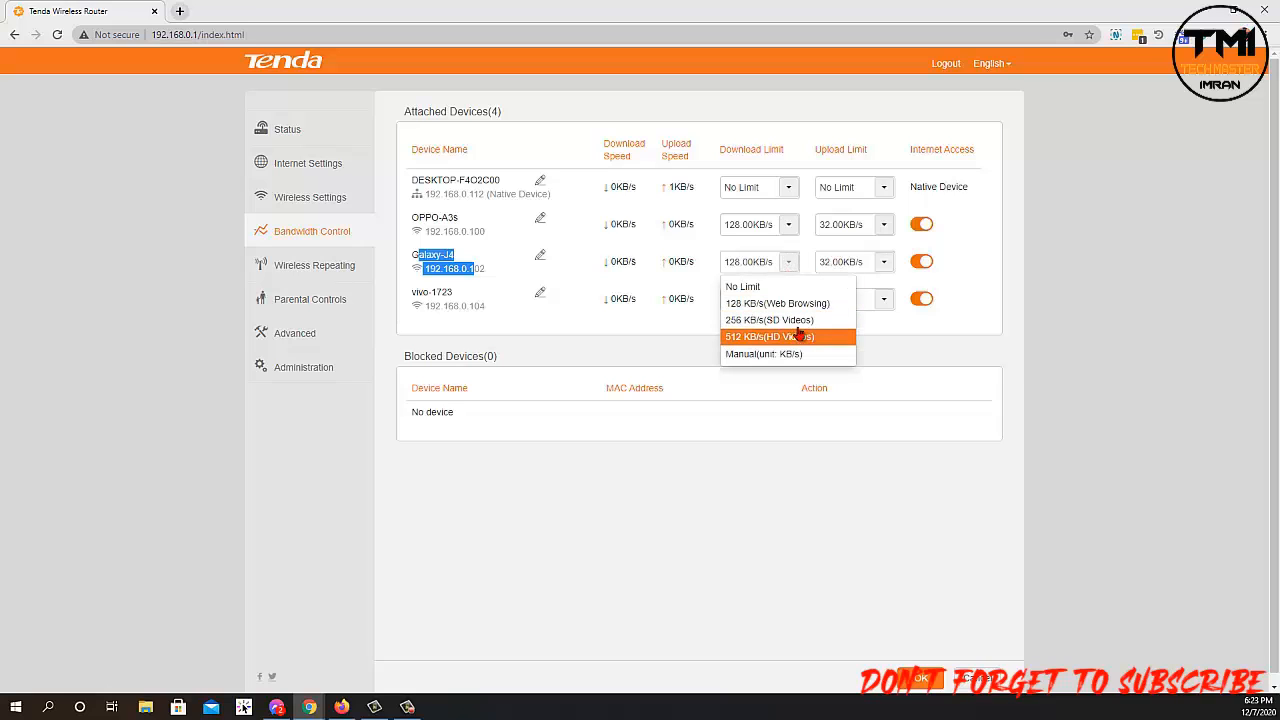
click(884, 262)
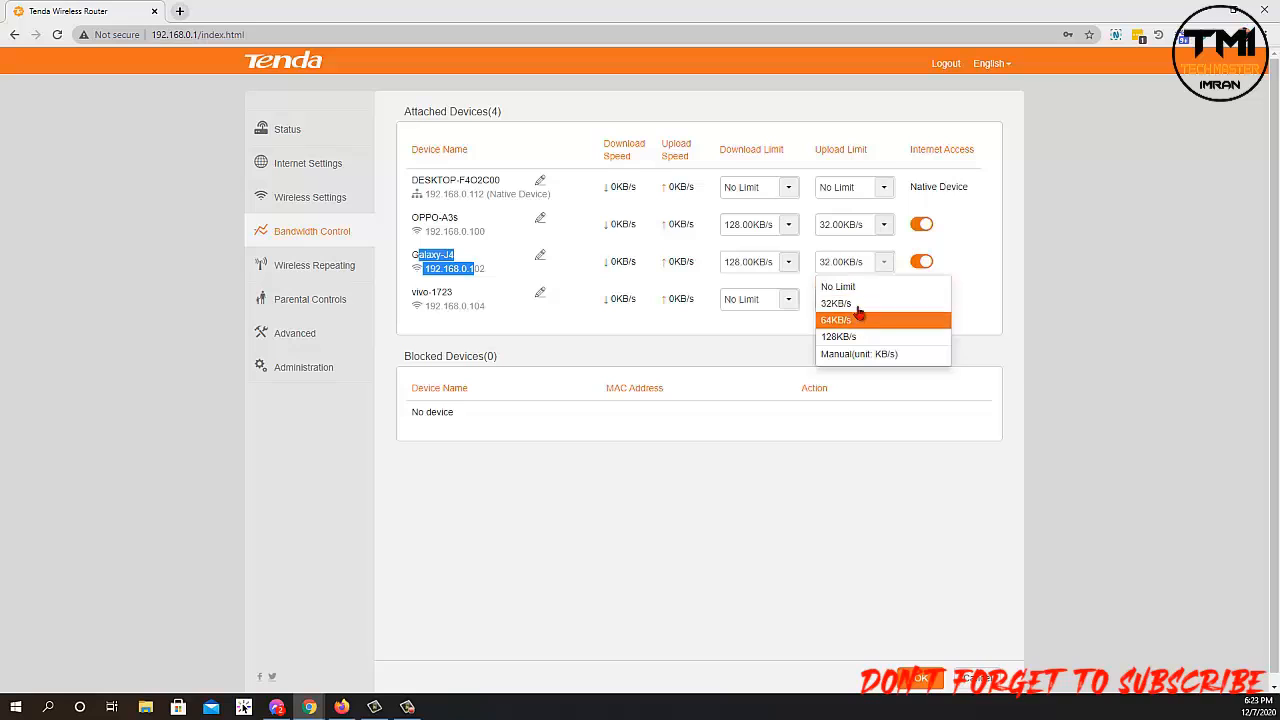
click(787, 299)
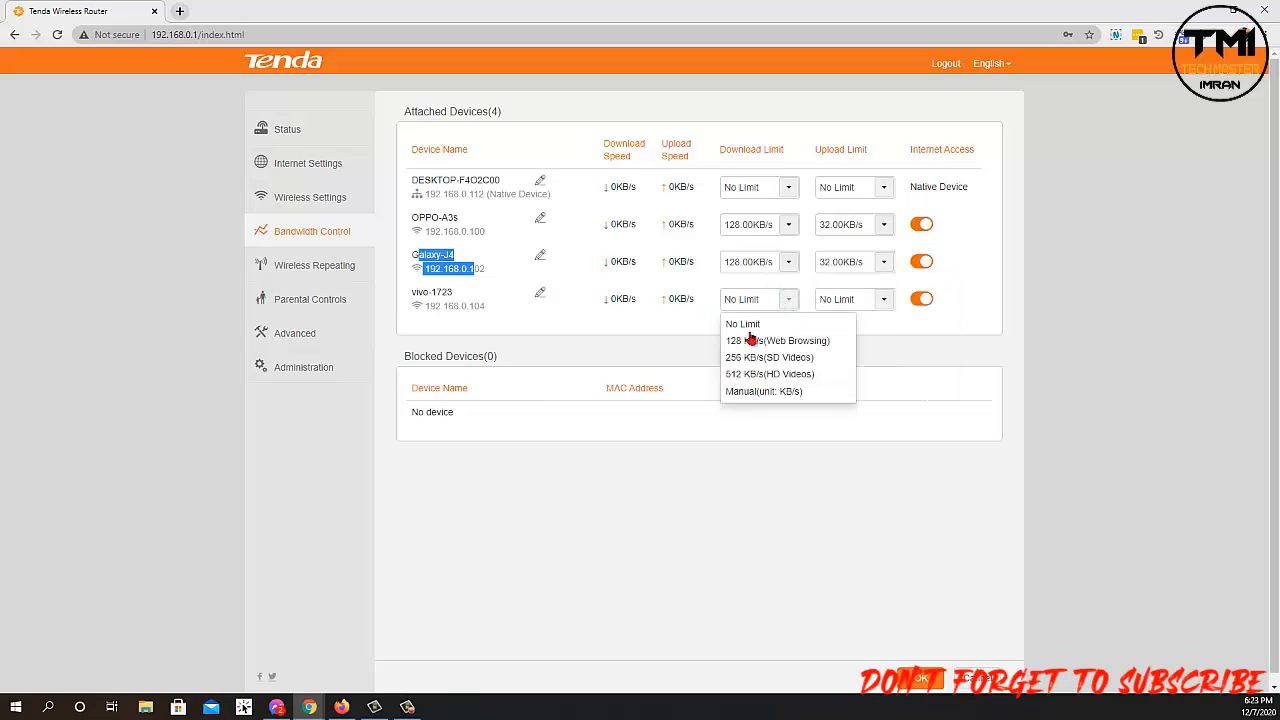
click(755, 341)
click(789, 299)
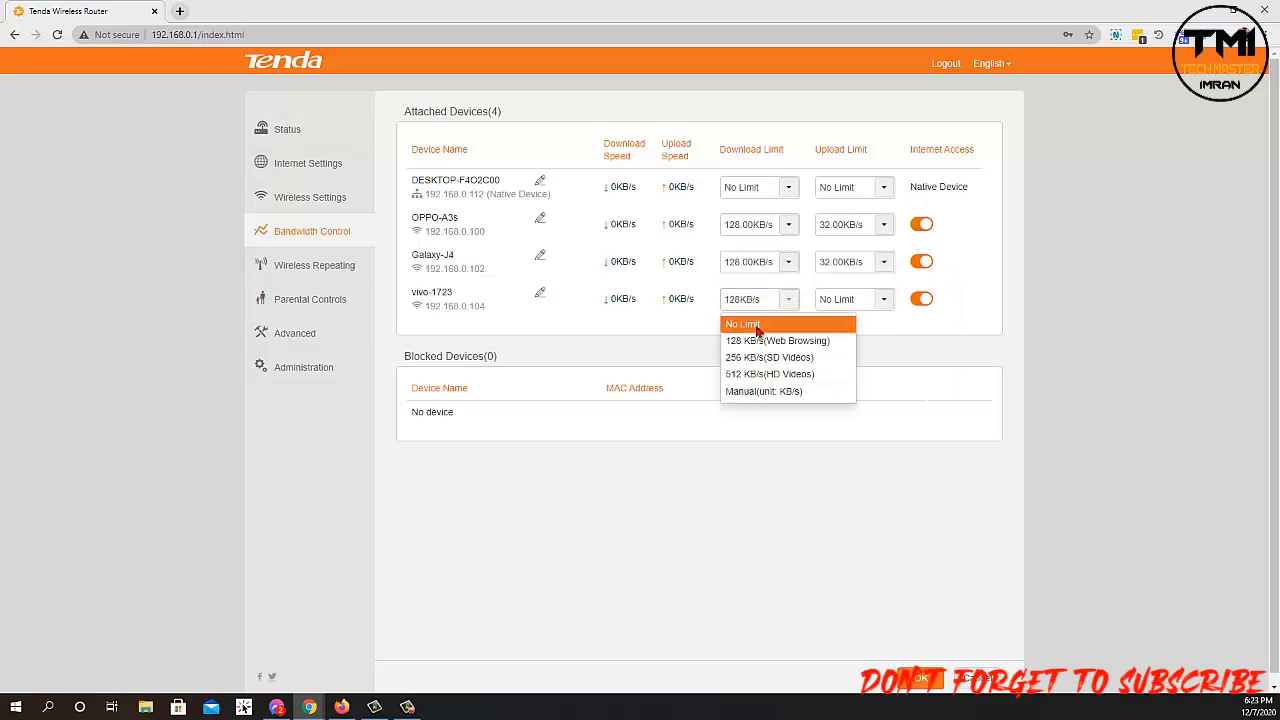
click(748, 325)
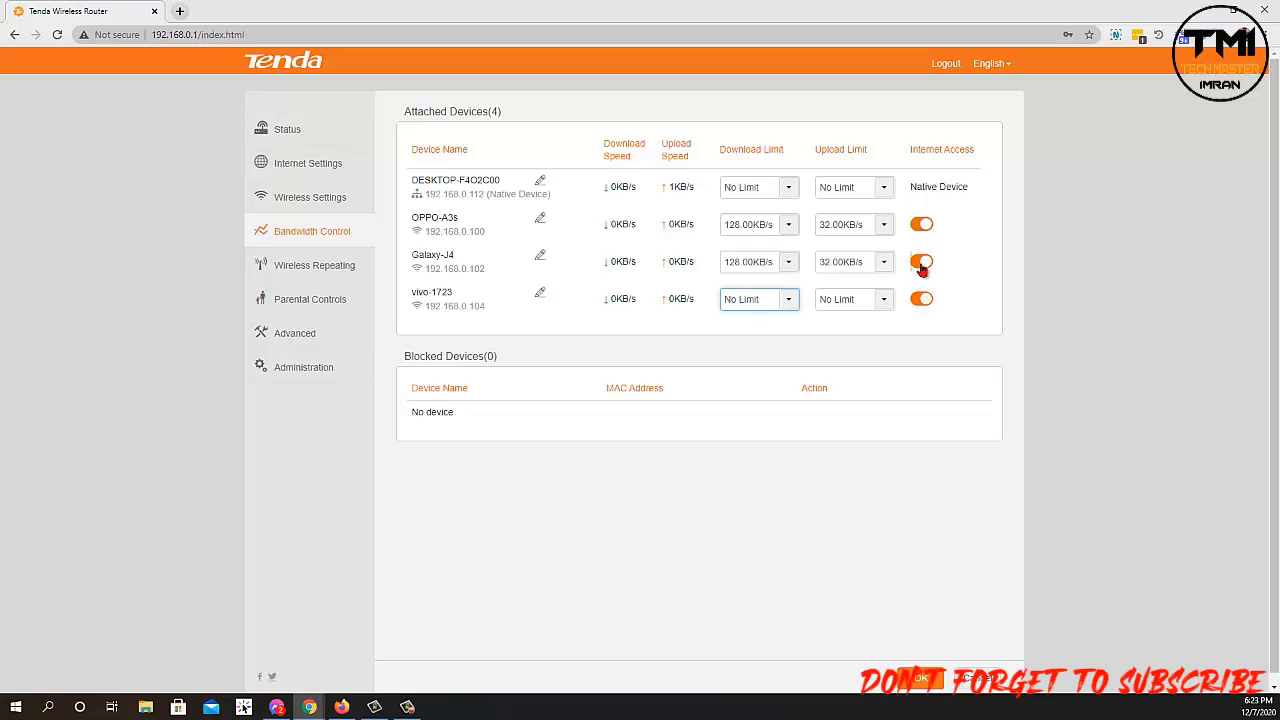
click(921, 263)
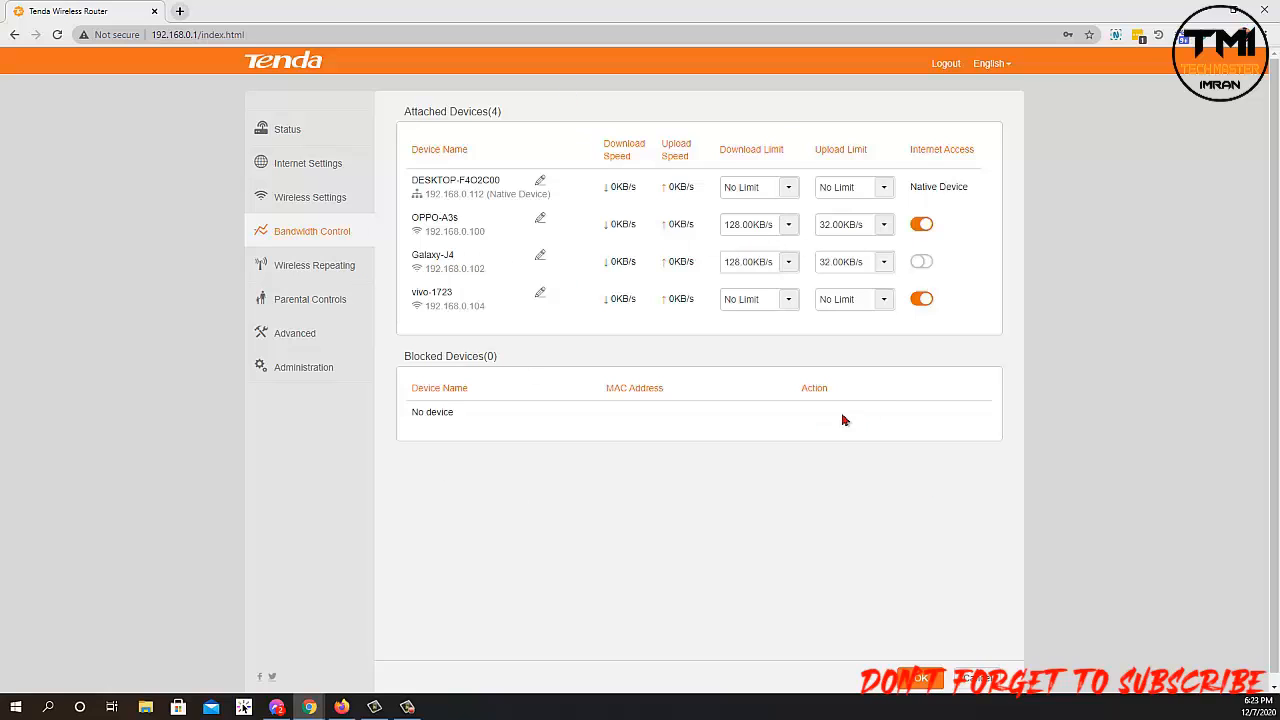
click(921, 261)
Browse Wireless Repeating and Parental Controls, then scroll the Advanced page down to AP Isolation.
click(322, 271)
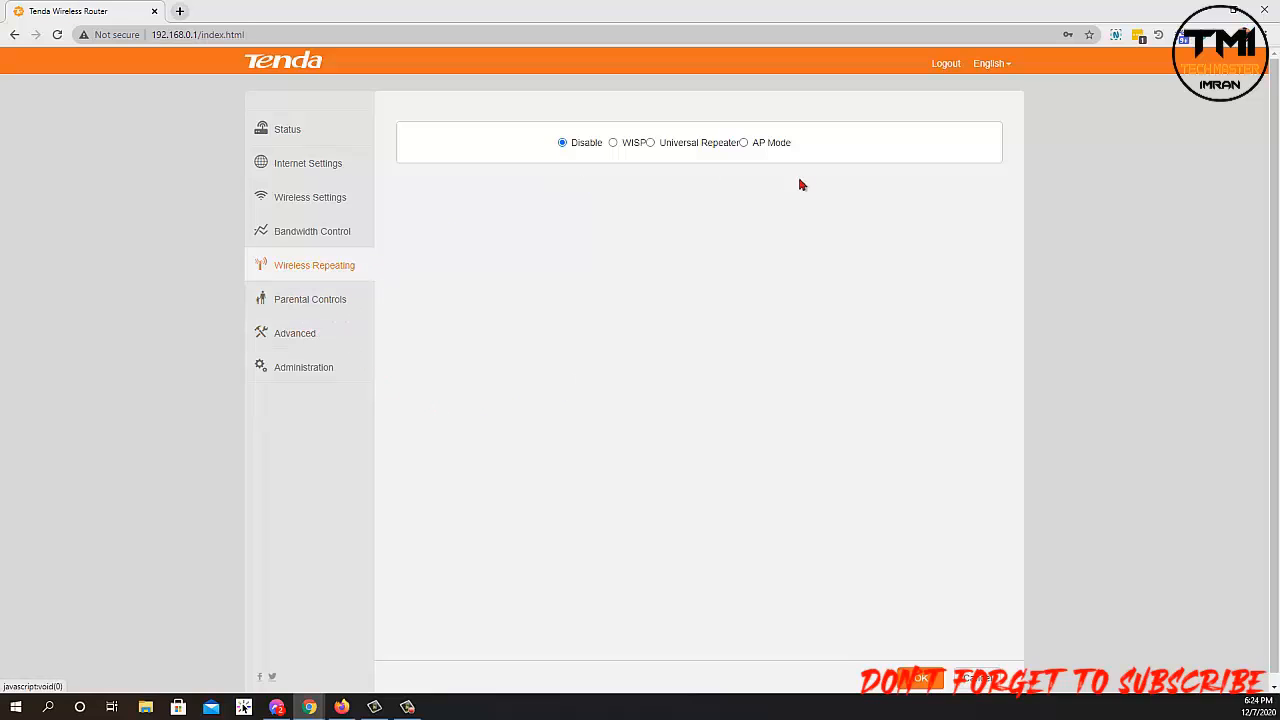
click(316, 302)
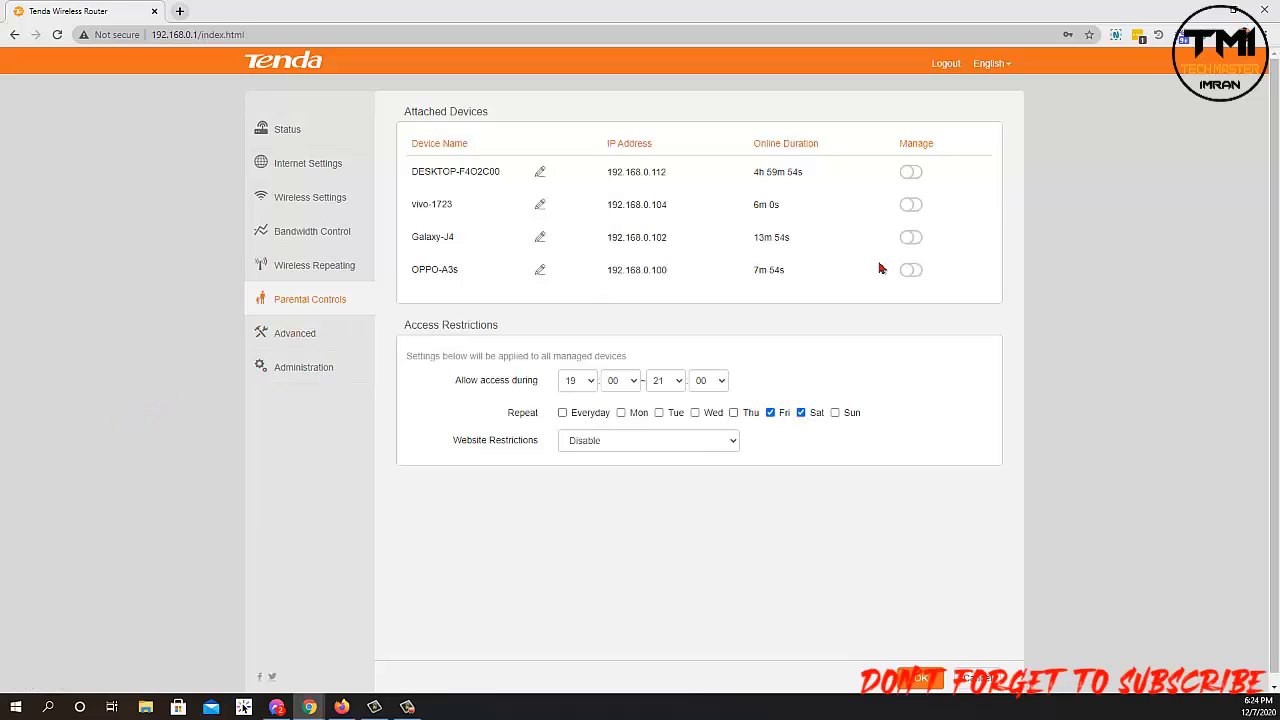
click(307, 337)
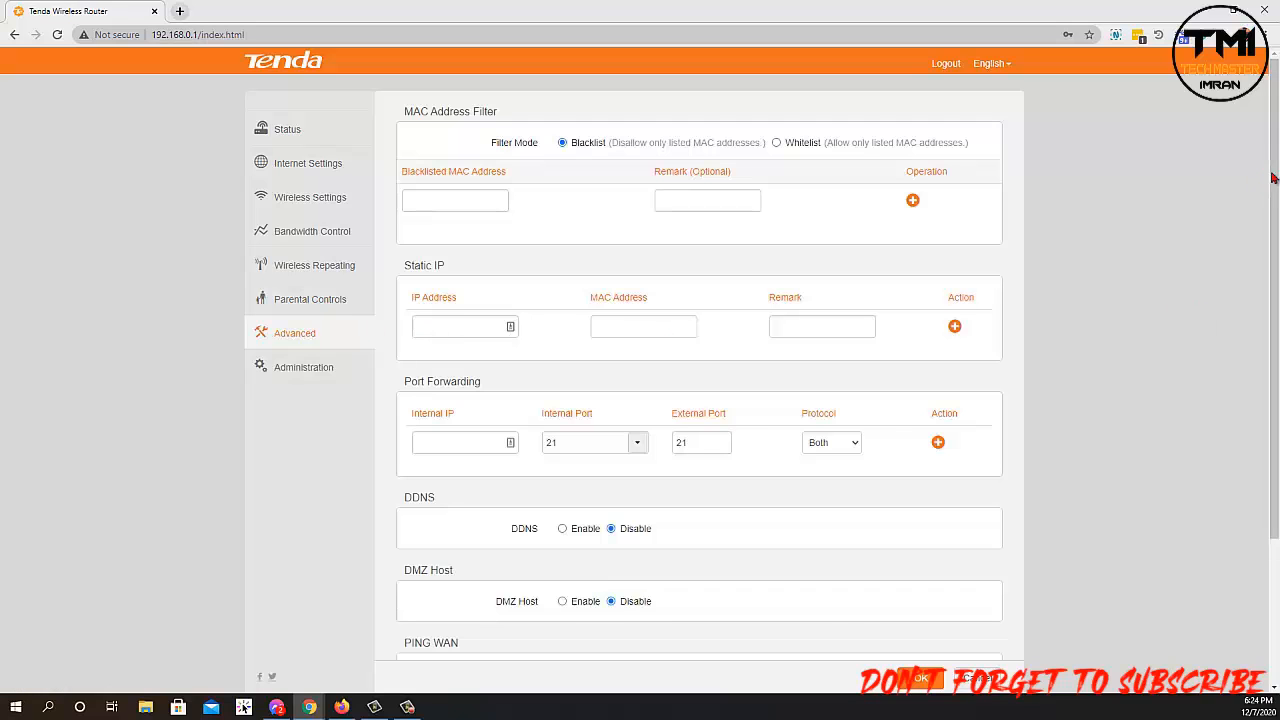
drag(1273, 178, 1267, 435)
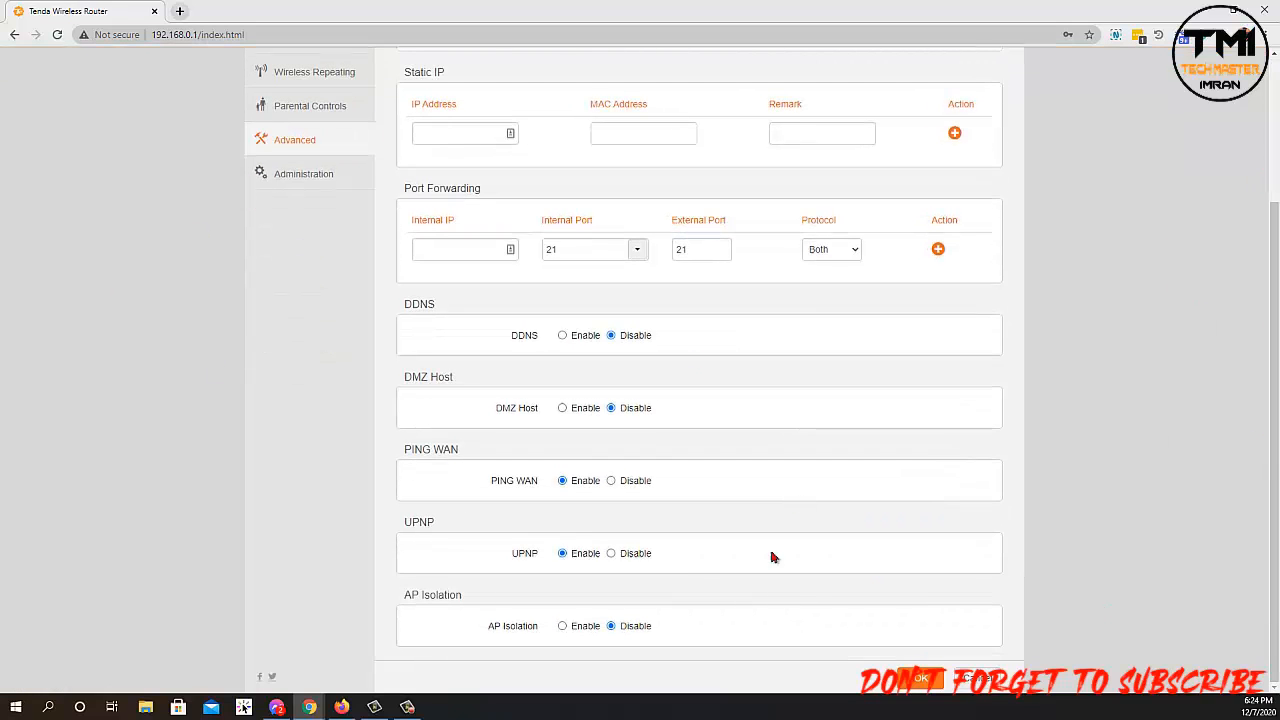
Scroll the Administration page down to Device Management and back up to Login Password.
click(310, 177)
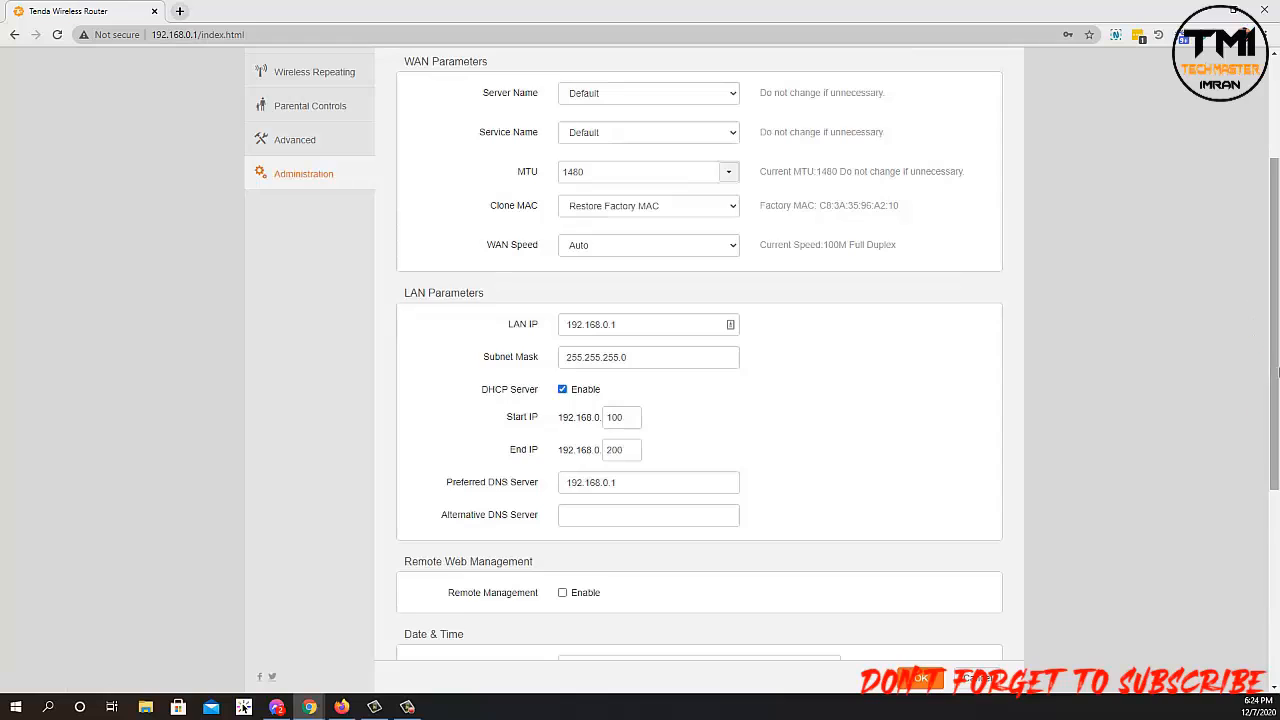
drag(1277, 372, 1276, 415)
scroll(1276, 413, down, 3)
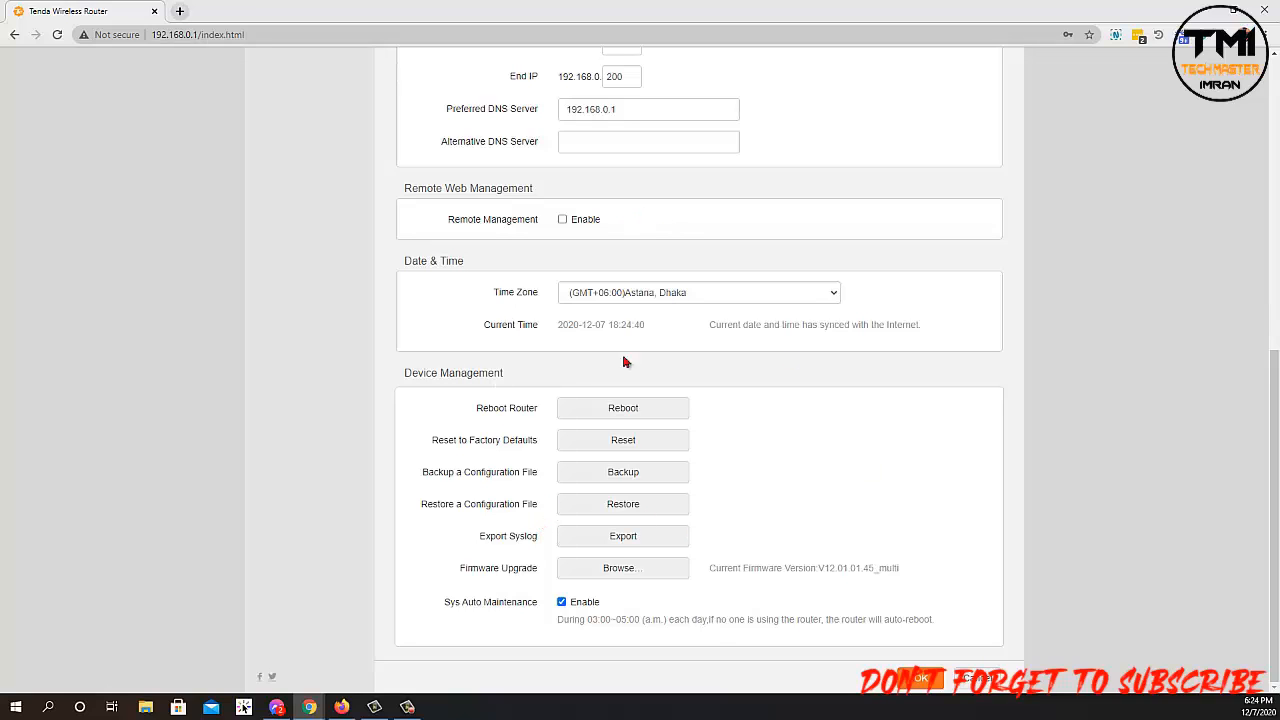
drag(1277, 493, 1256, 200)
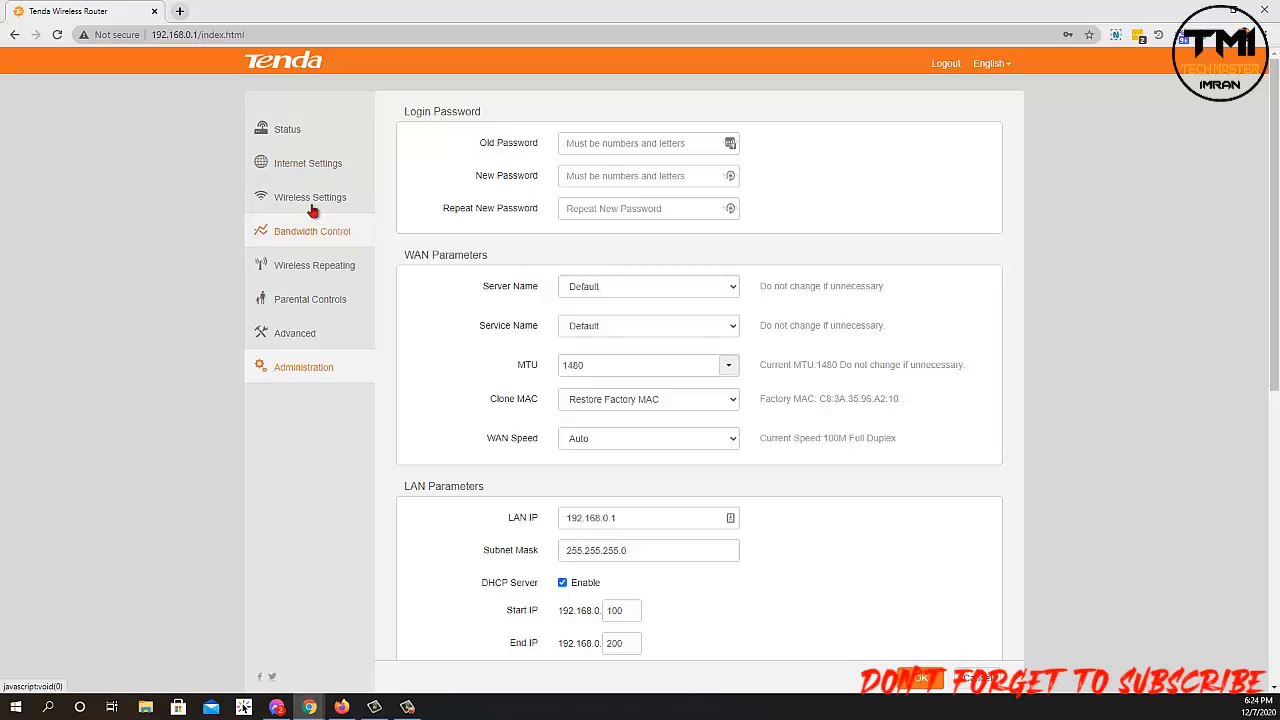
Glance at Wireless Settings, then return to Bandwidth Control listing the four attached devices.
click(316, 209)
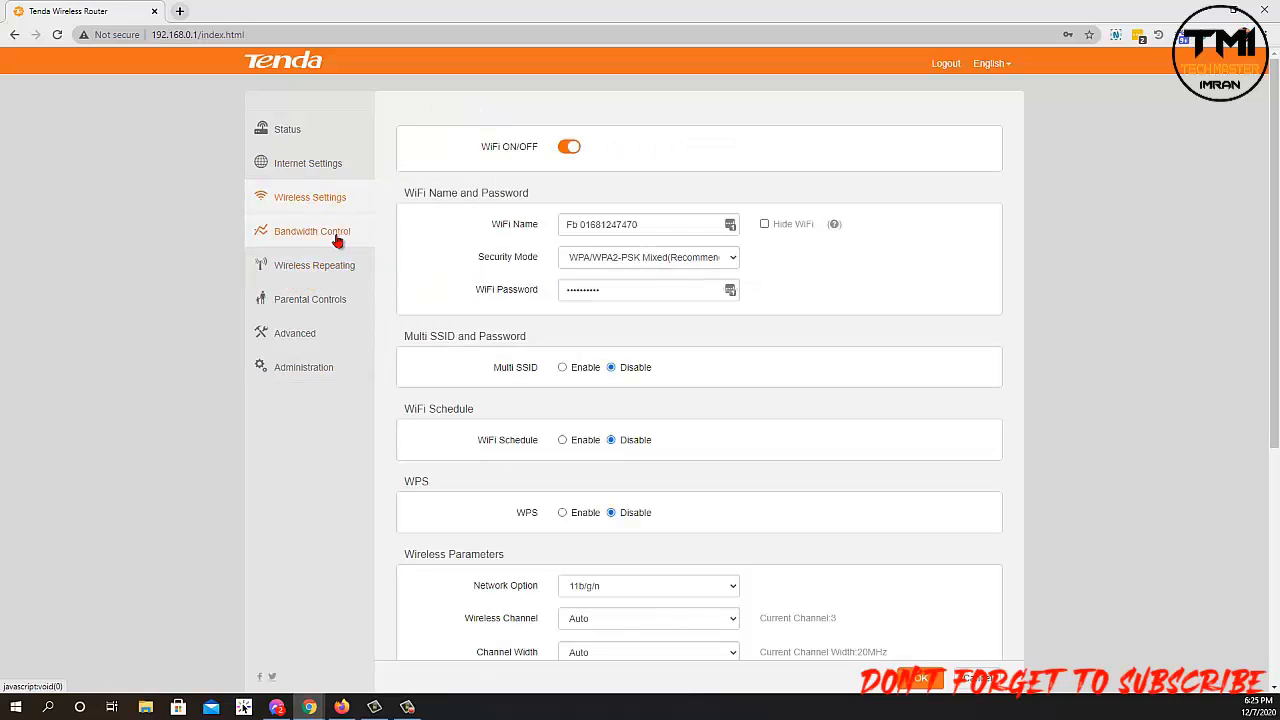
click(303, 236)
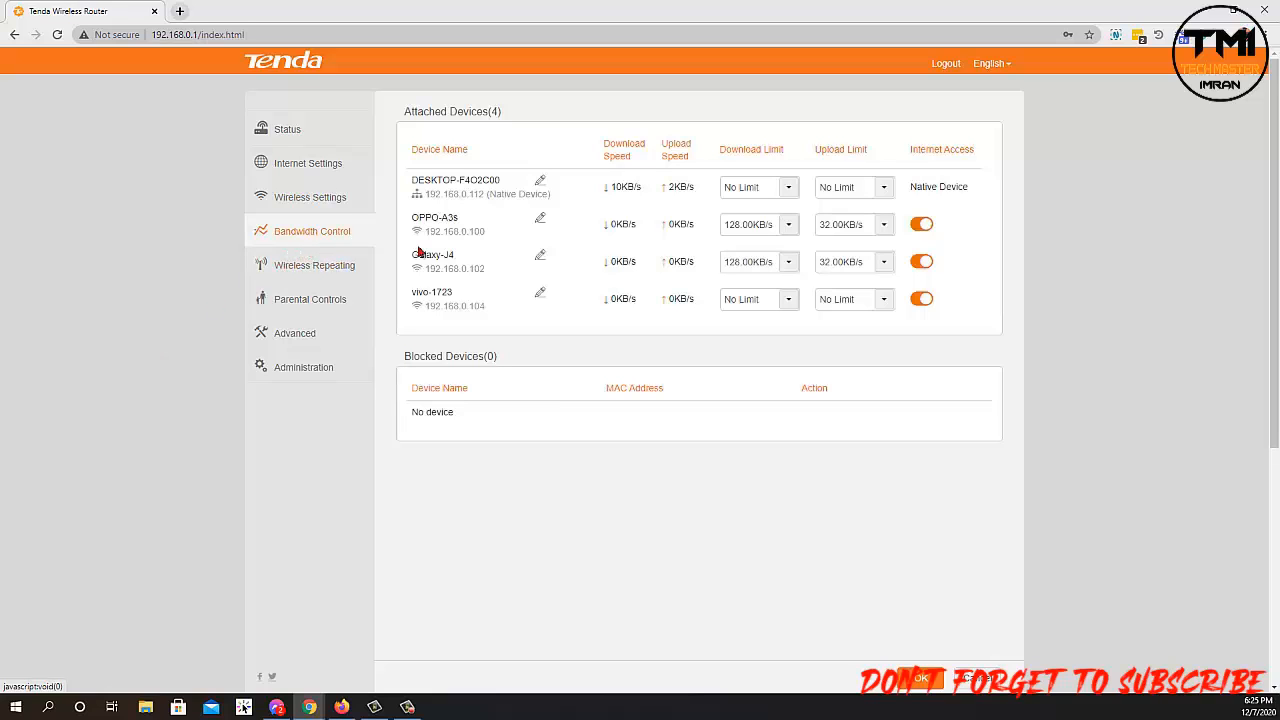
scroll(1272, 300, down, 2)
scroll(652, 234, up, 2)
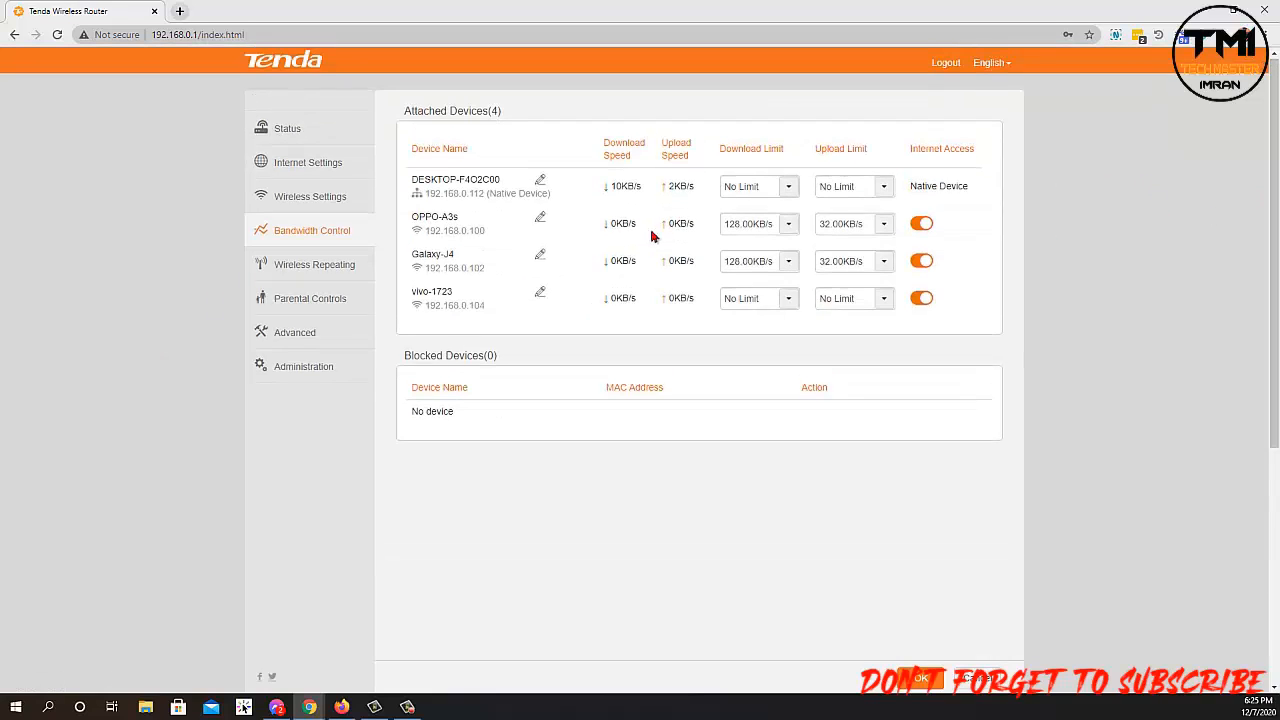